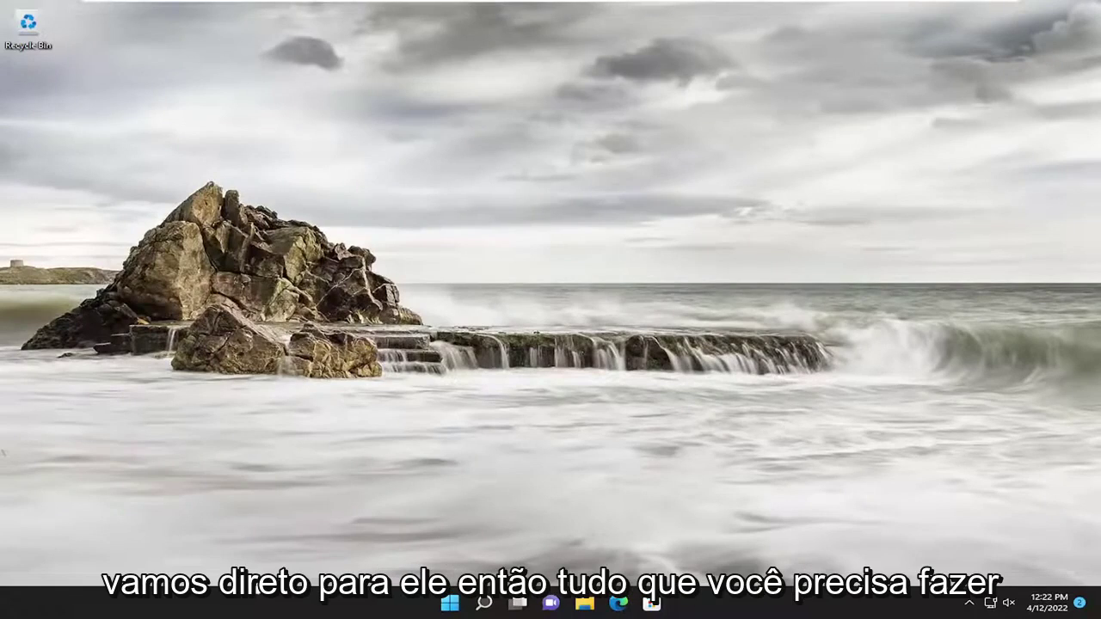
Restart Windows Explorer from Task Manager via the Start button's quick menu, then close Task Manager
{"action": "right_click", "coordinate": [450, 604]}
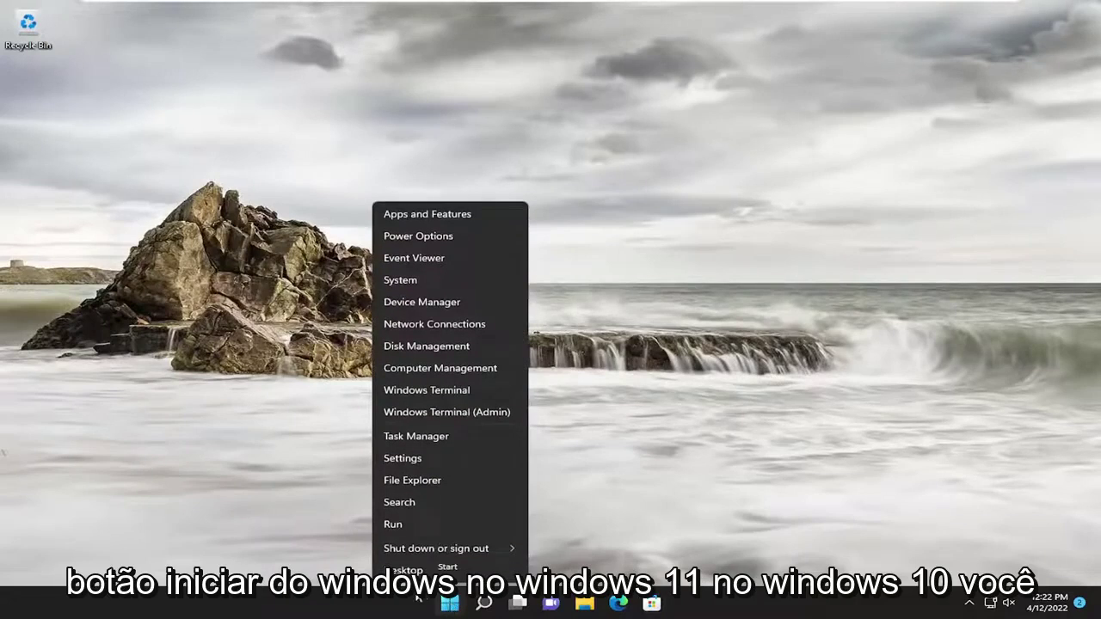
{"action": "left_click", "coordinate": [432, 439]}
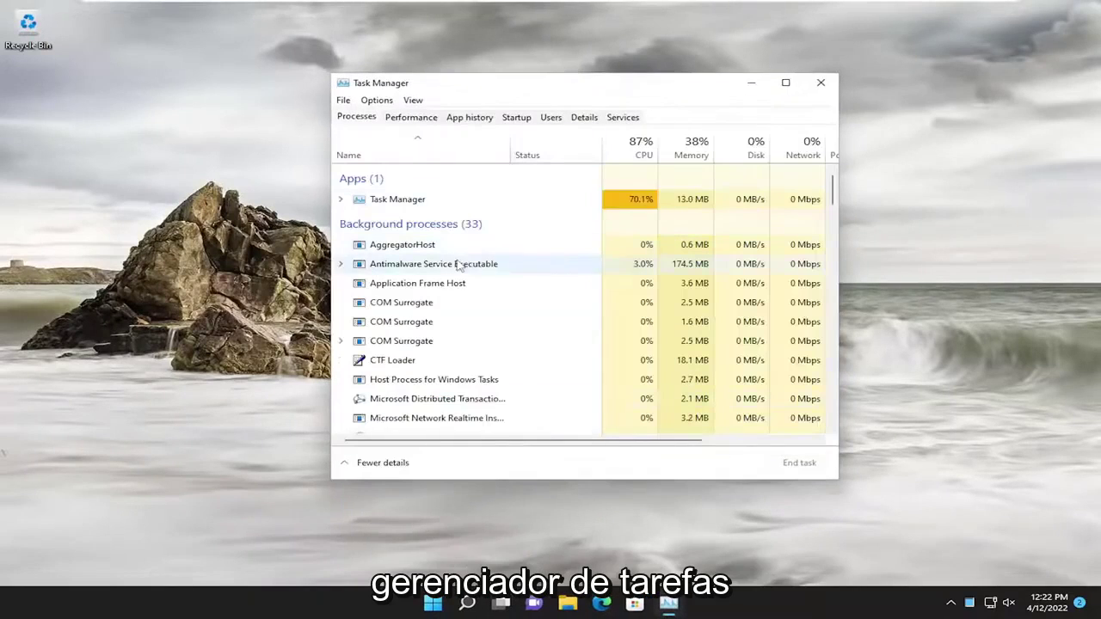
{"action": "left_click_drag", "start_coordinate": [830, 188], "coordinate": [832, 407]}
{"action": "left_click", "coordinate": [404, 331]}
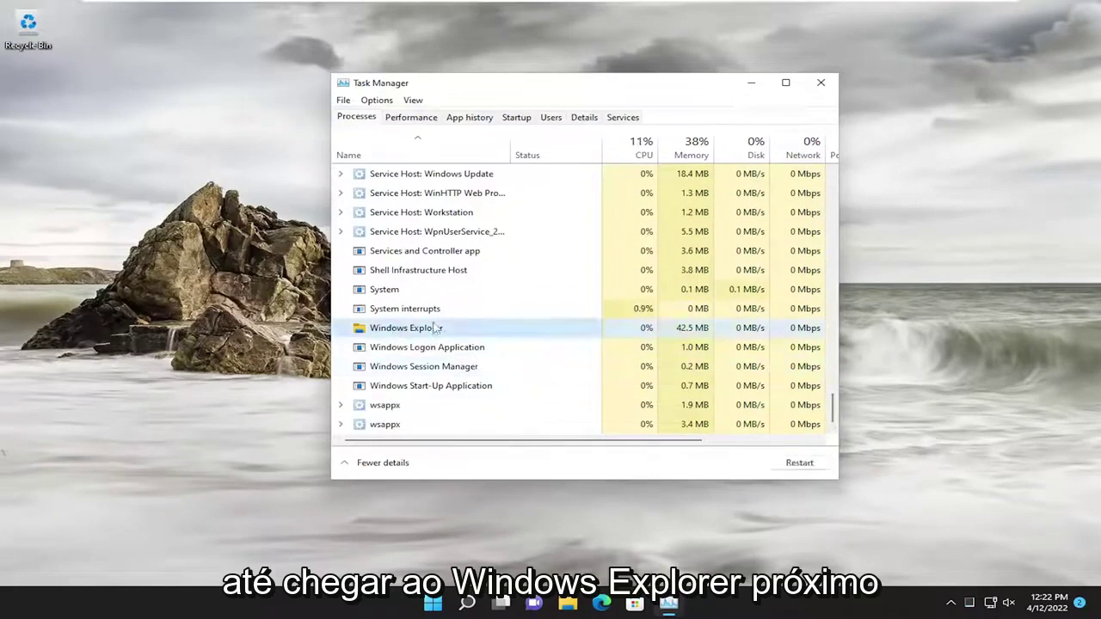
{"action": "left_click", "coordinate": [799, 463]}
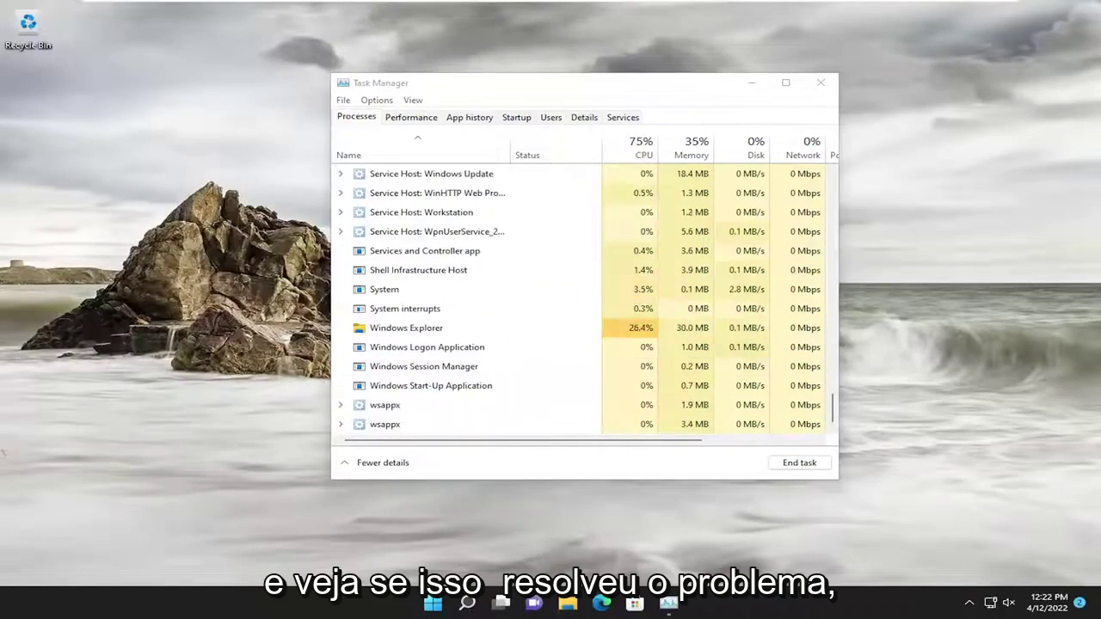
{"action": "left_click", "coordinate": [820, 83]}
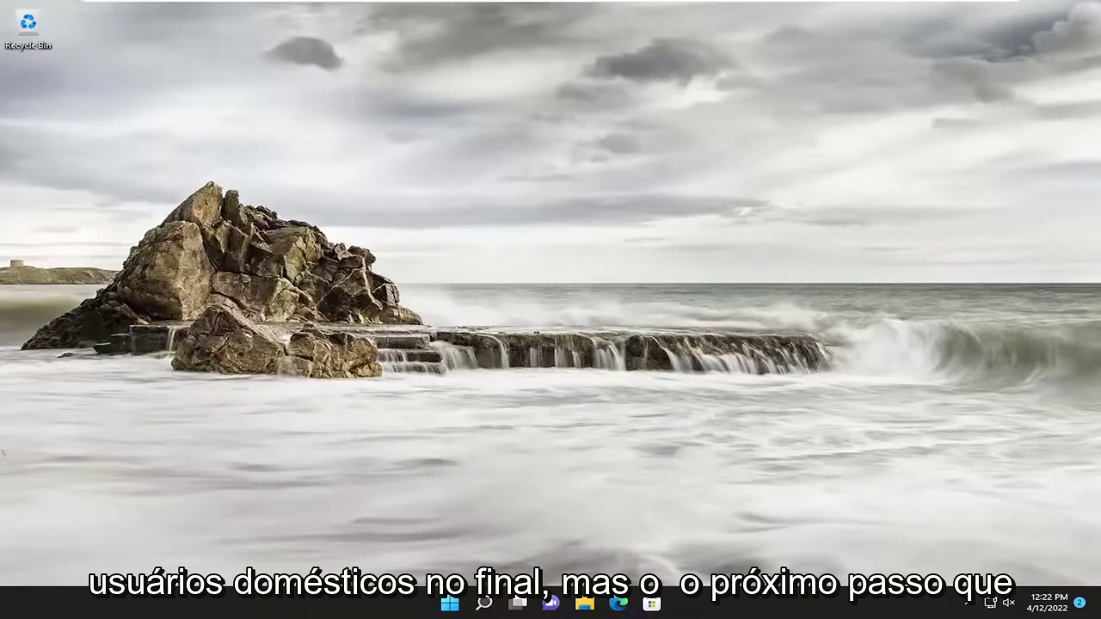
Search for 'group policy' and launch the Edit group policy best match
{"action": "left_click", "coordinate": [483, 603]}
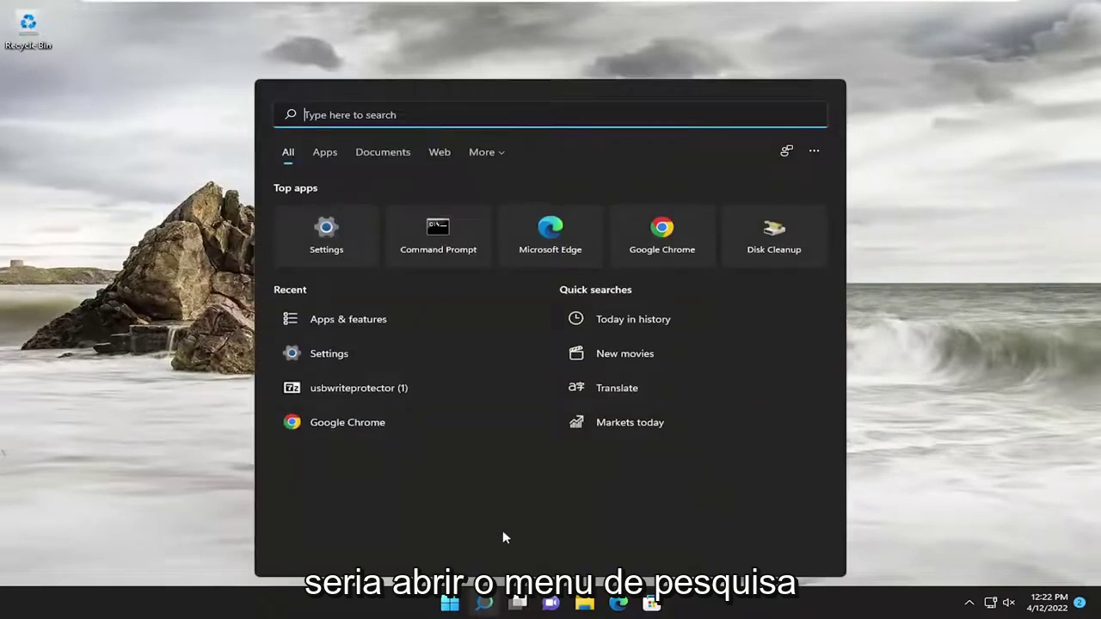
{"action": "type", "text": "group p"}
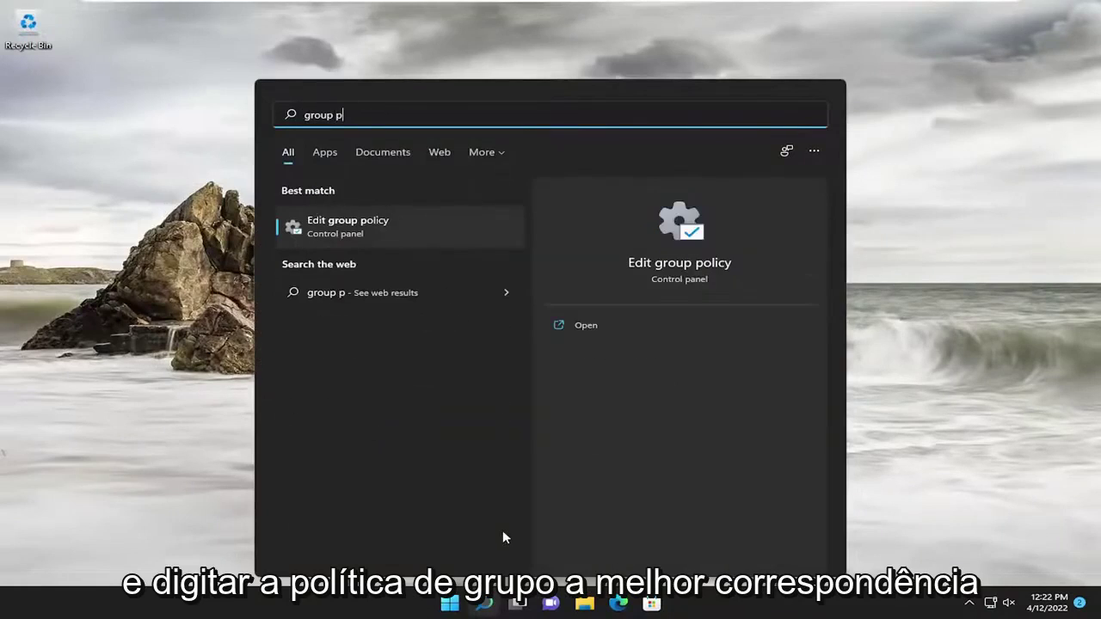
{"action": "type", "text": "olicy"}
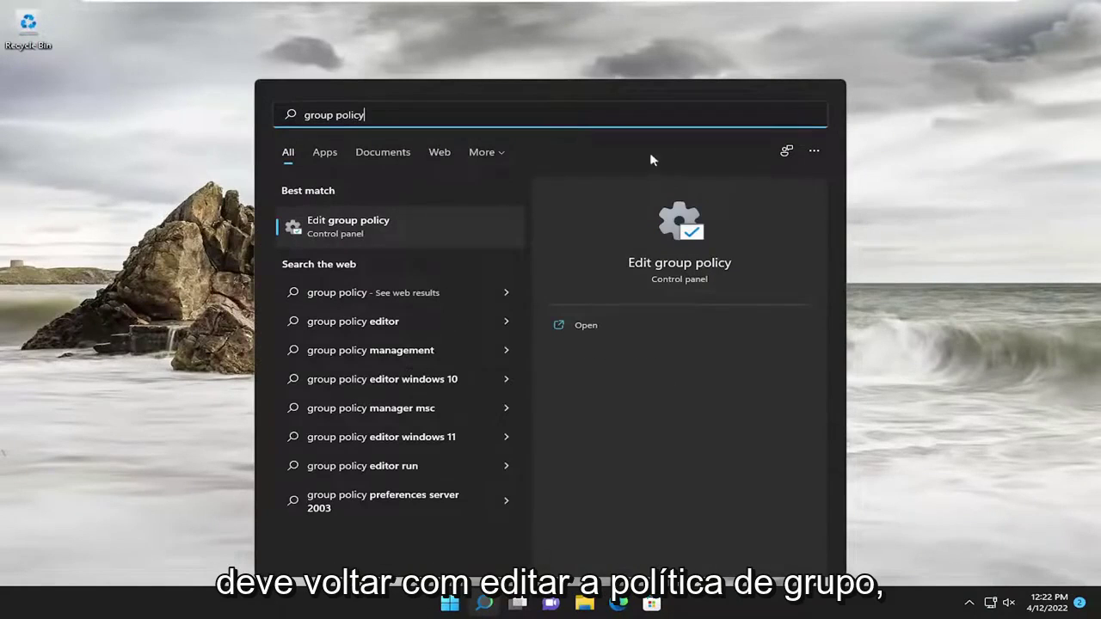
{"action": "left_click", "coordinate": [374, 229]}
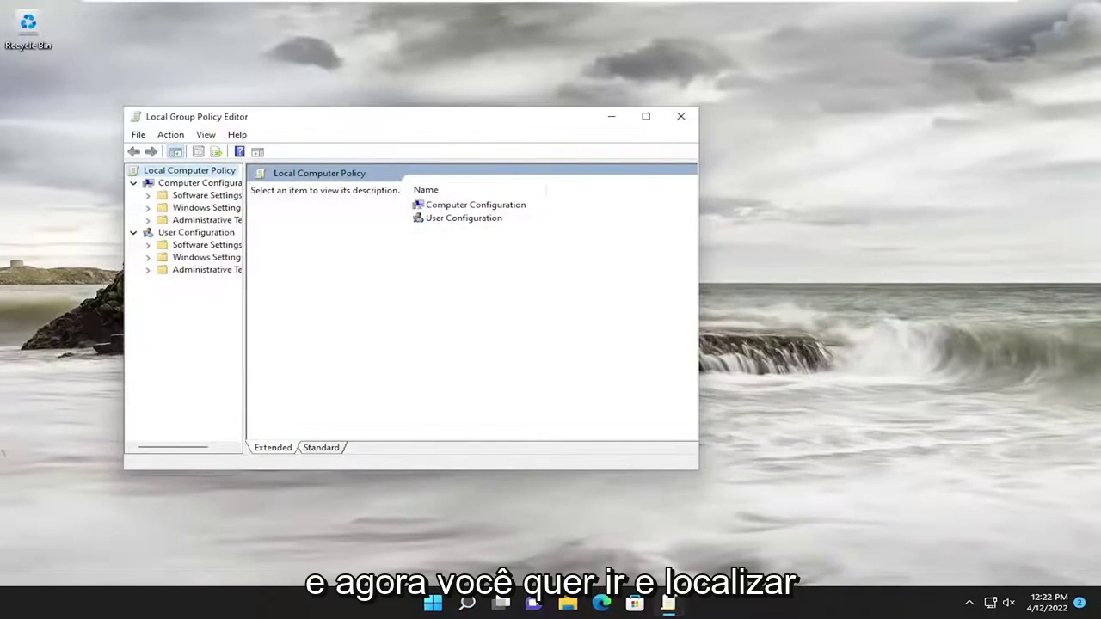
Move and enlarge the policy editor window and widen its tree pane
{"action": "left_click_drag", "start_coordinate": [344, 117], "coordinate": [389, 66]}
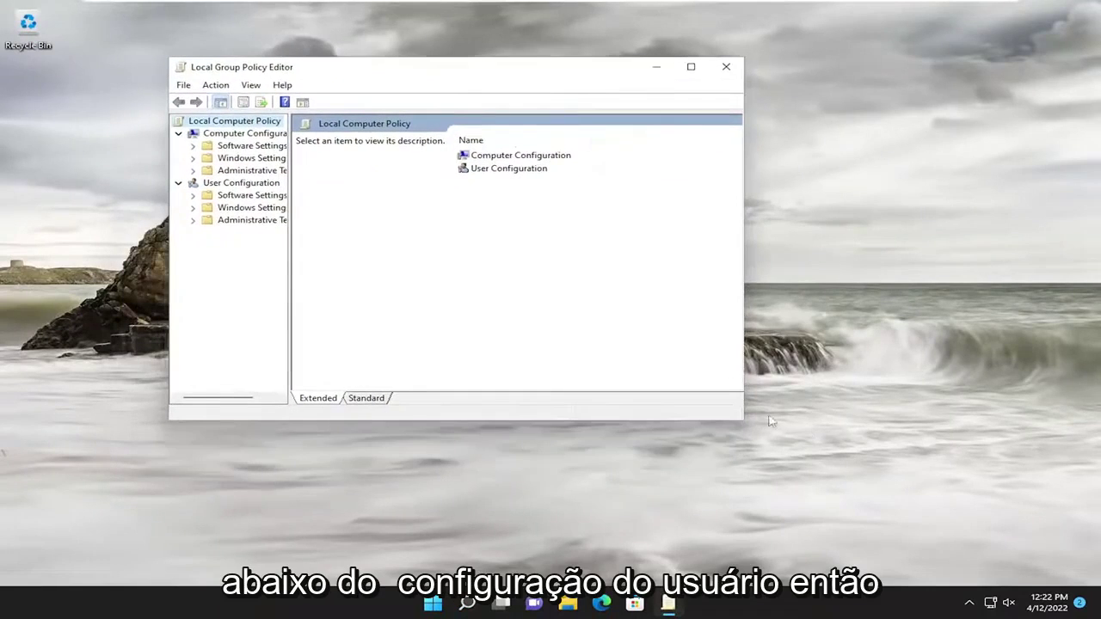
{"action": "left_click_drag", "start_coordinate": [742, 417], "coordinate": [846, 513]}
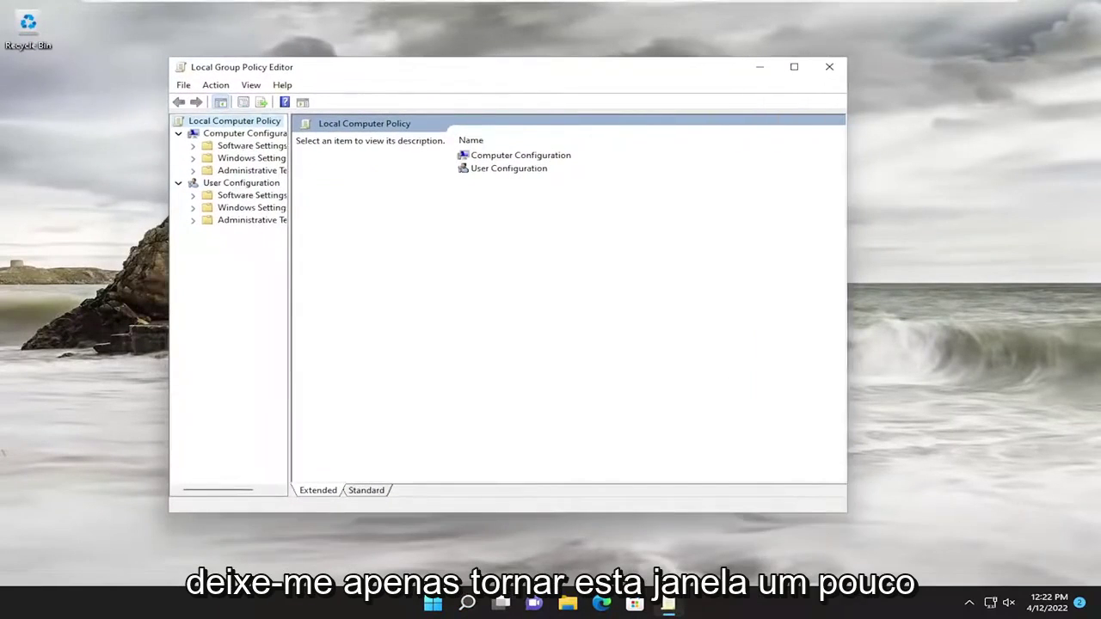
{"action": "left_click_drag", "start_coordinate": [290, 292], "coordinate": [345, 290]}
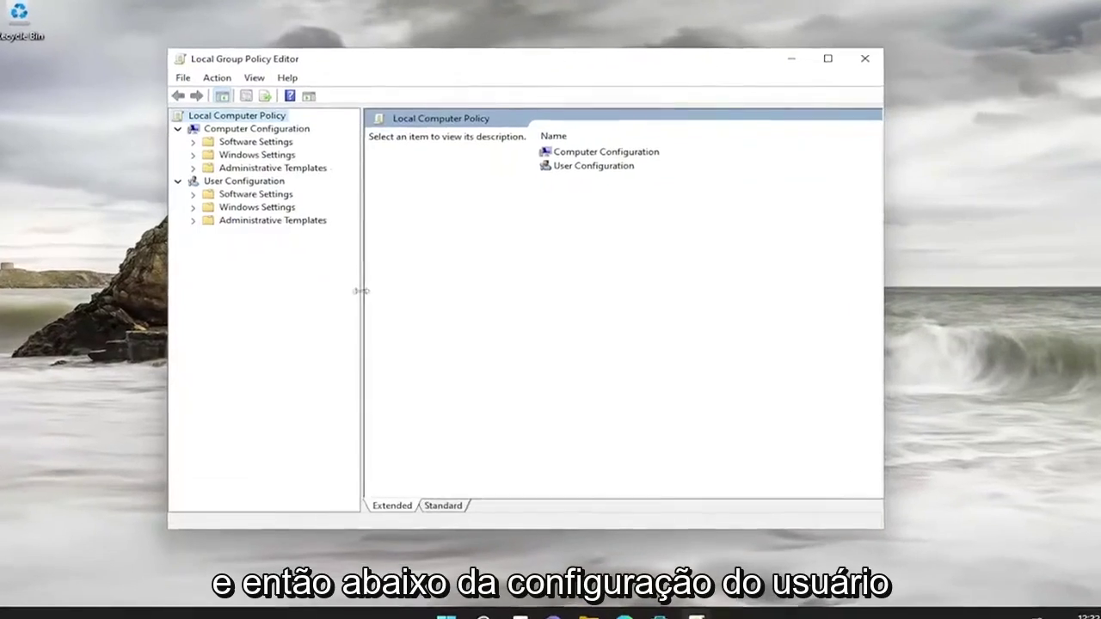
Expand User Configuration > Administrative Templates > Windows Components > File Explorer
{"action": "left_click", "coordinate": [241, 183]}
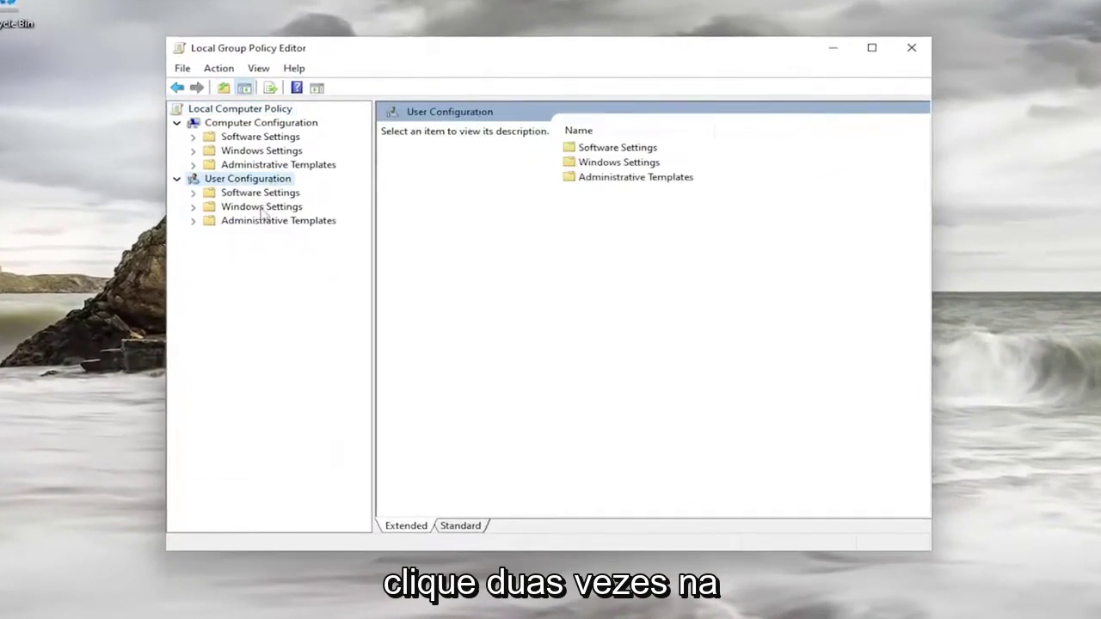
{"action": "double_click", "coordinate": [239, 222]}
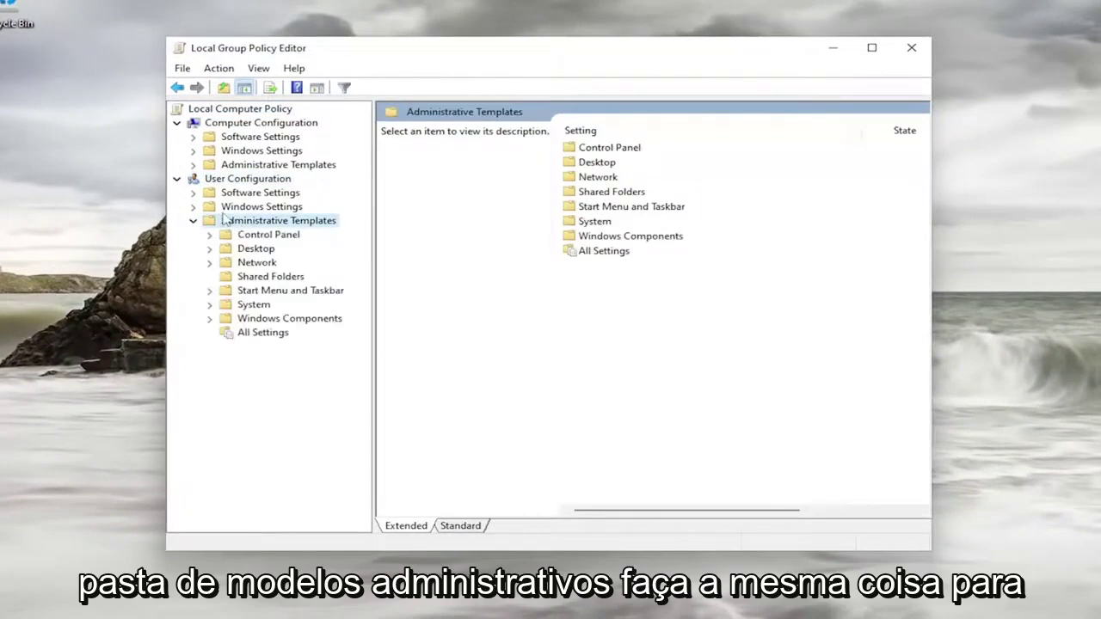
{"action": "double_click", "coordinate": [269, 319]}
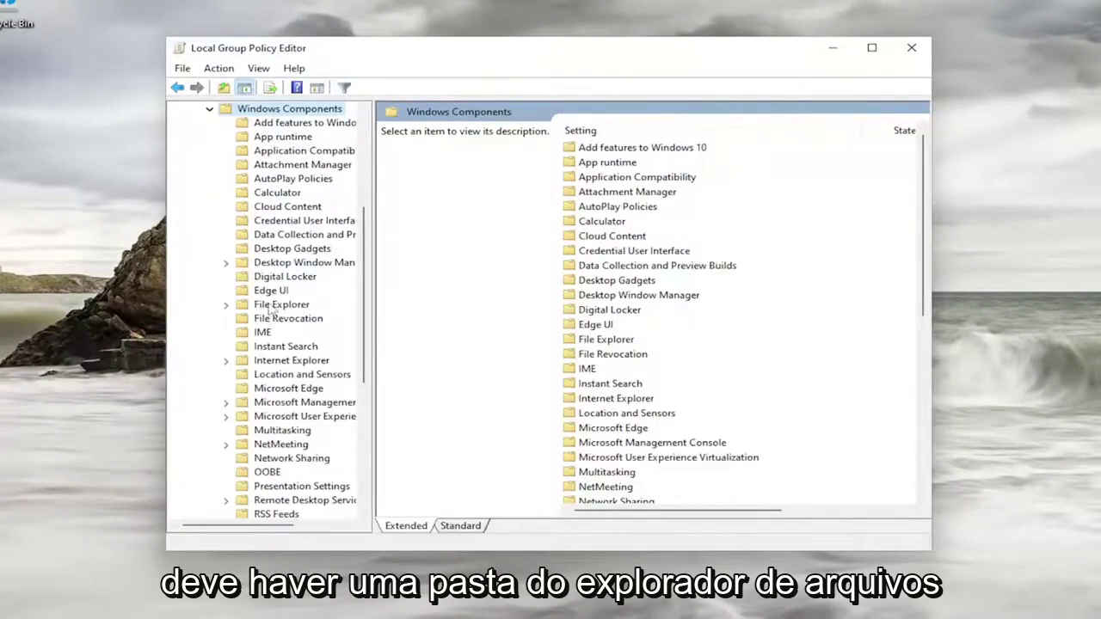
{"action": "double_click", "coordinate": [269, 305]}
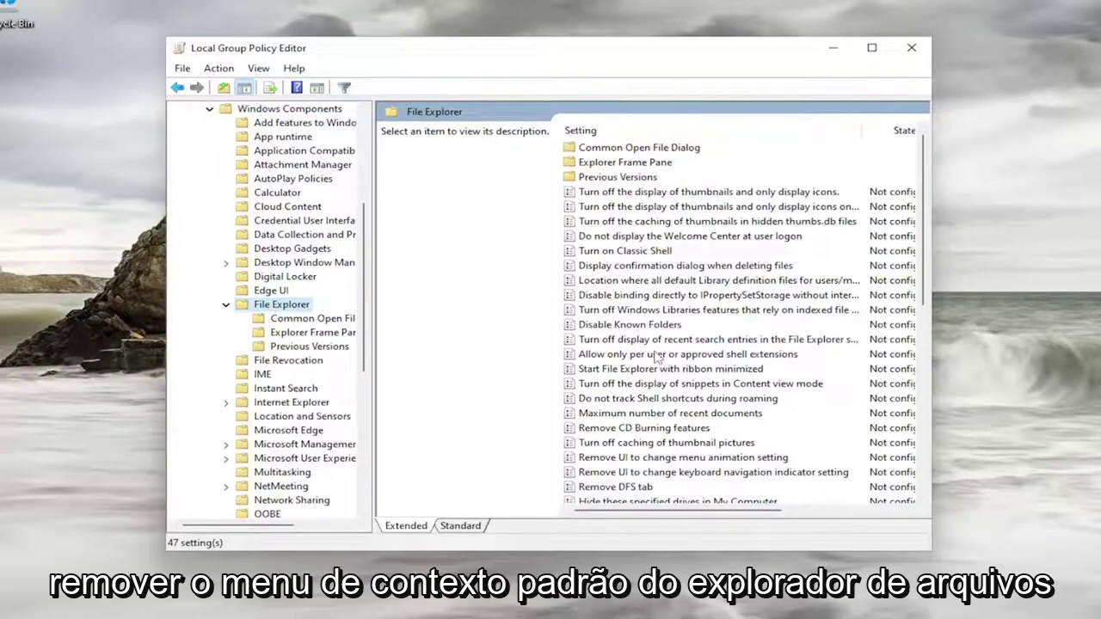
Locate 'Remove File Explorer's default context menu' in the File Explorer settings by typing its name
{"action": "scroll", "coordinate": [640, 324], "scroll_direction": "down", "scroll_amount": 4}
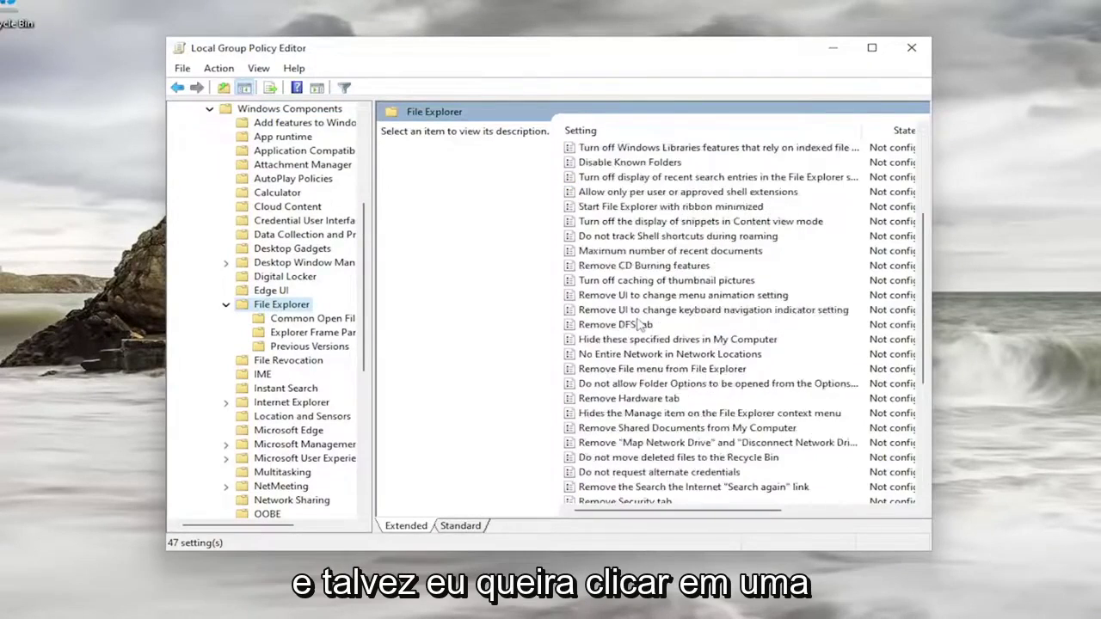
{"action": "scroll", "coordinate": [640, 324], "scroll_direction": "up", "scroll_amount": 1}
{"action": "left_click", "coordinate": [650, 192]}
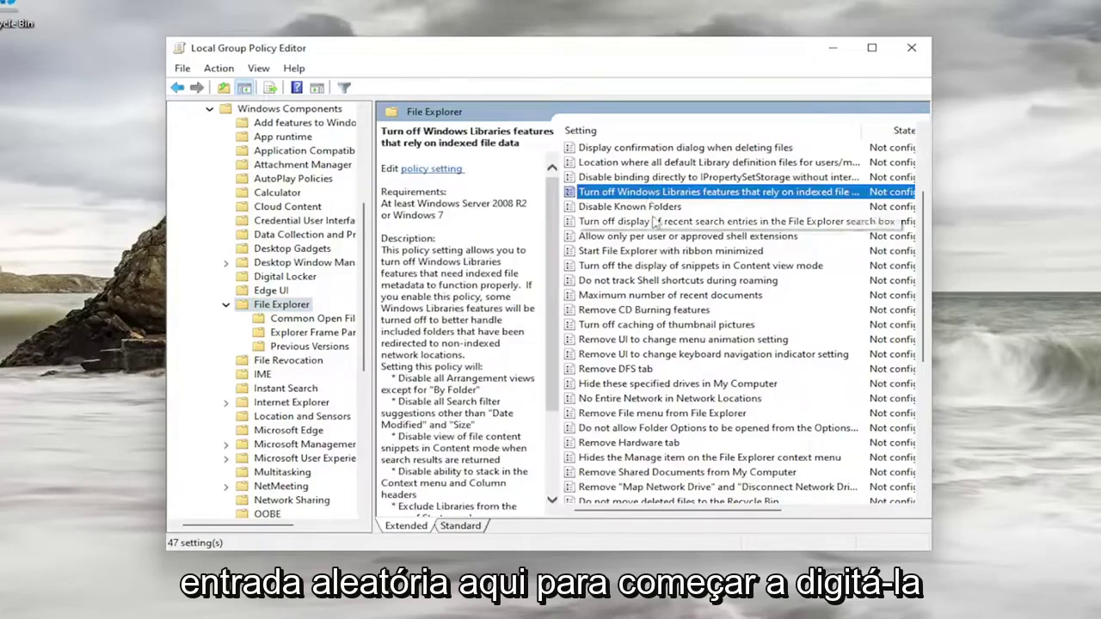
{"action": "key", "text": "r"}
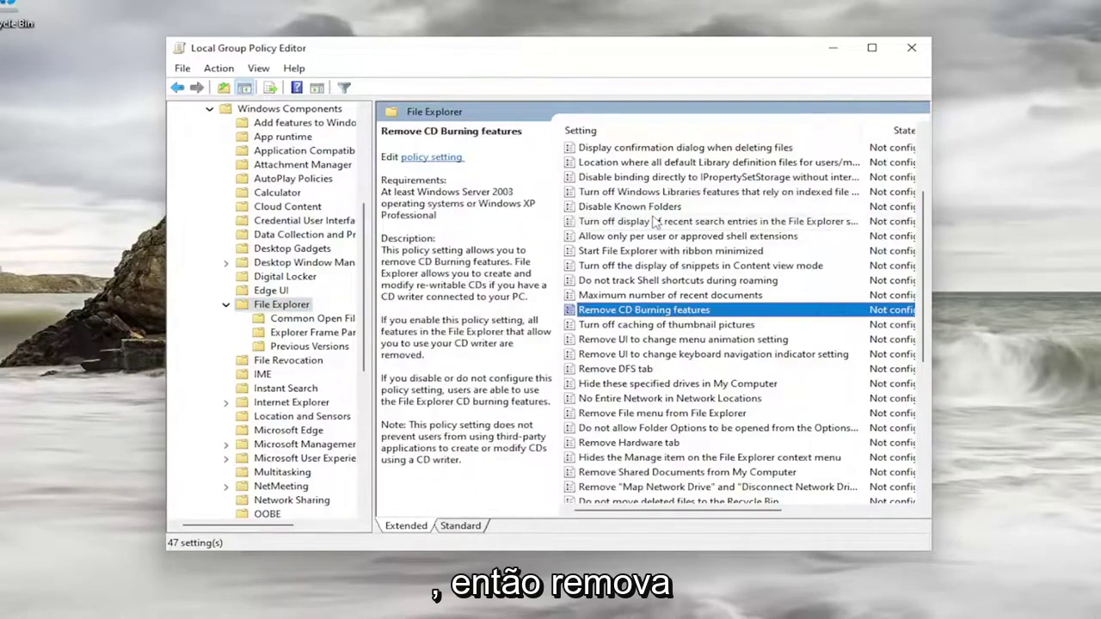
{"action": "left_click", "coordinate": [656, 221]}
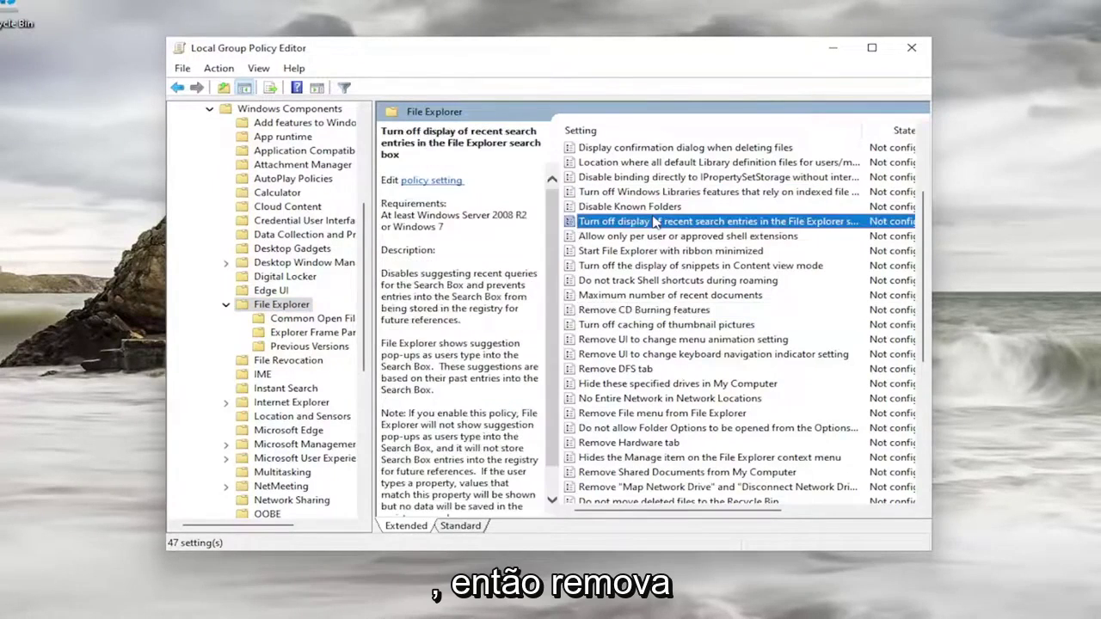
{"action": "type", "text": "remove file e"}
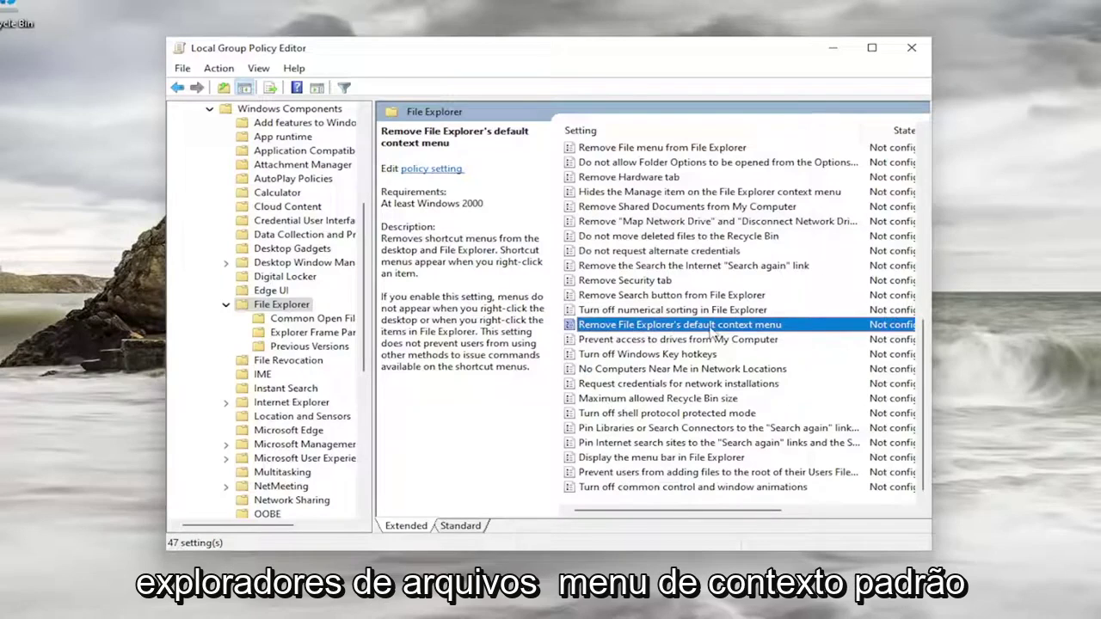
Set 'Remove File Explorer's default context menu' to Not Configured and confirm with OK
{"action": "double_click", "coordinate": [722, 331]}
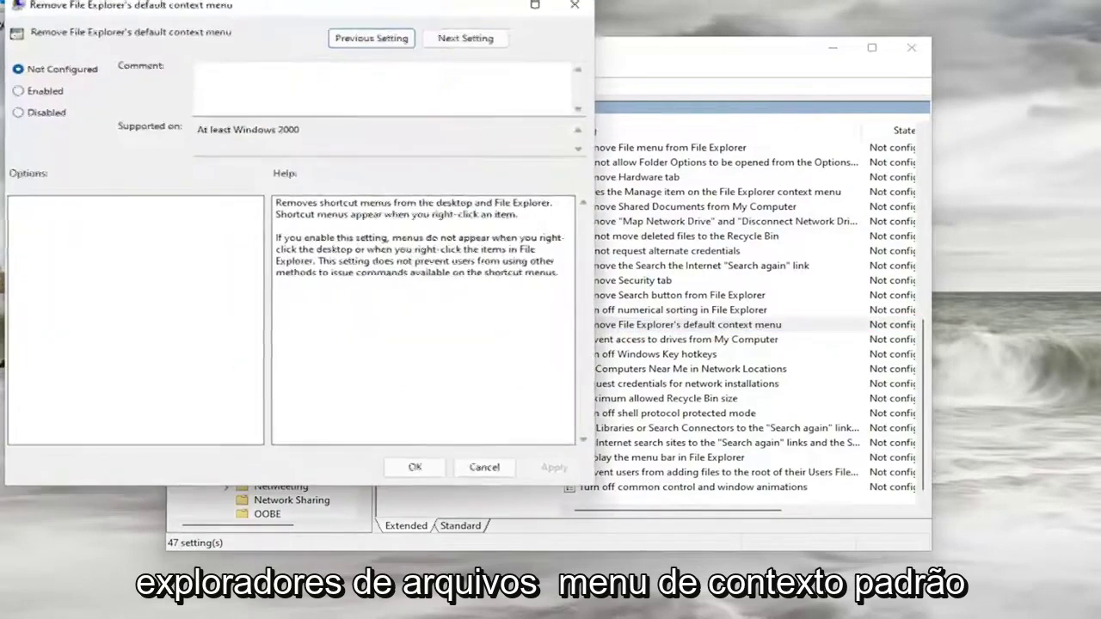
{"action": "left_click_drag", "start_coordinate": [387, 16], "coordinate": [650, 61]}
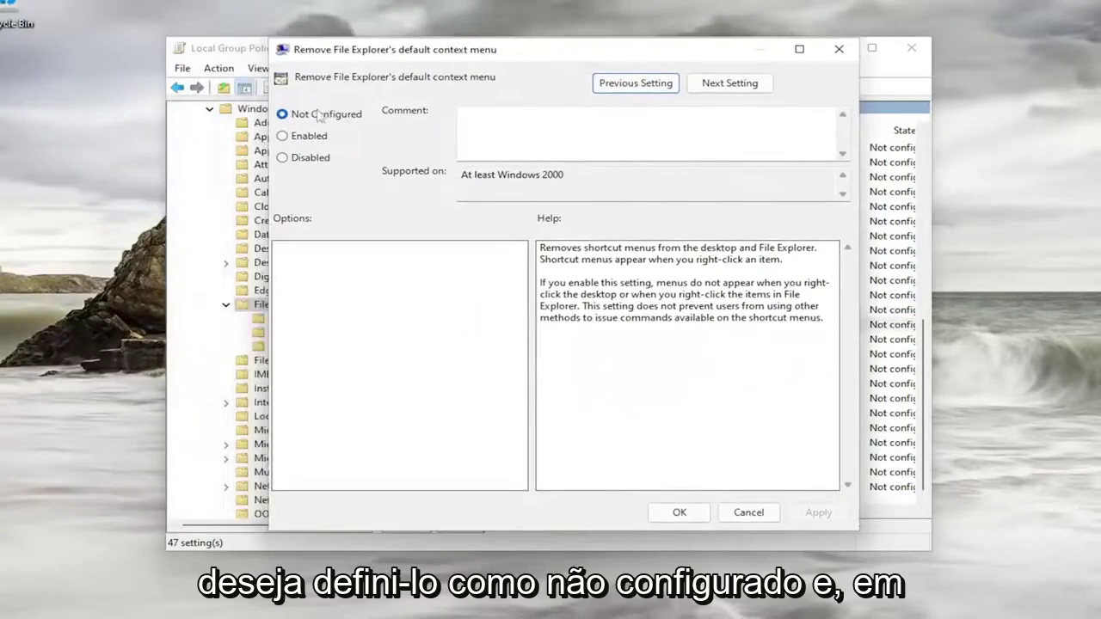
{"action": "left_click", "coordinate": [311, 121]}
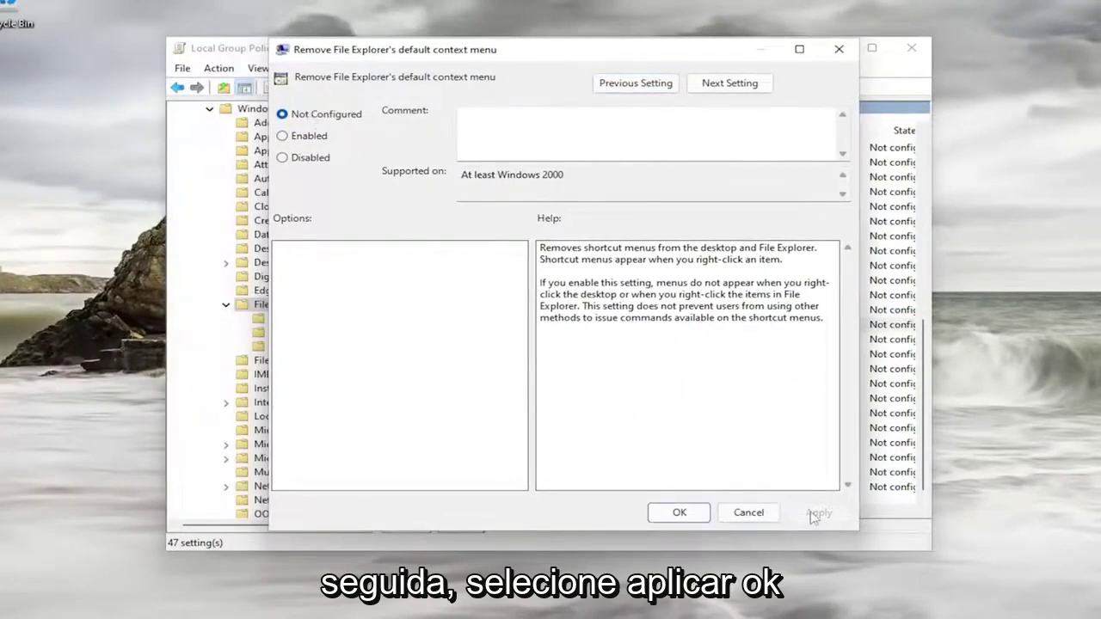
{"action": "left_click", "coordinate": [679, 513]}
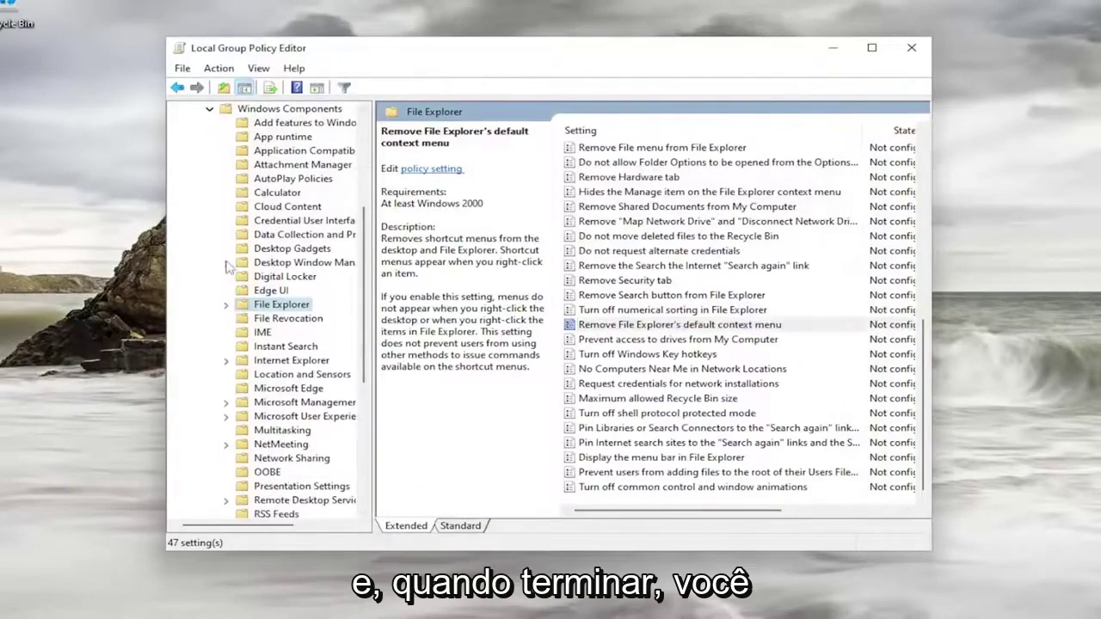
Collapse all policy tree branches and close the Group Policy Editor
{"action": "scroll", "coordinate": [203, 292], "scroll_direction": "up", "scroll_amount": 5}
{"action": "left_click", "coordinate": [209, 318]}
{"action": "left_click", "coordinate": [193, 220]}
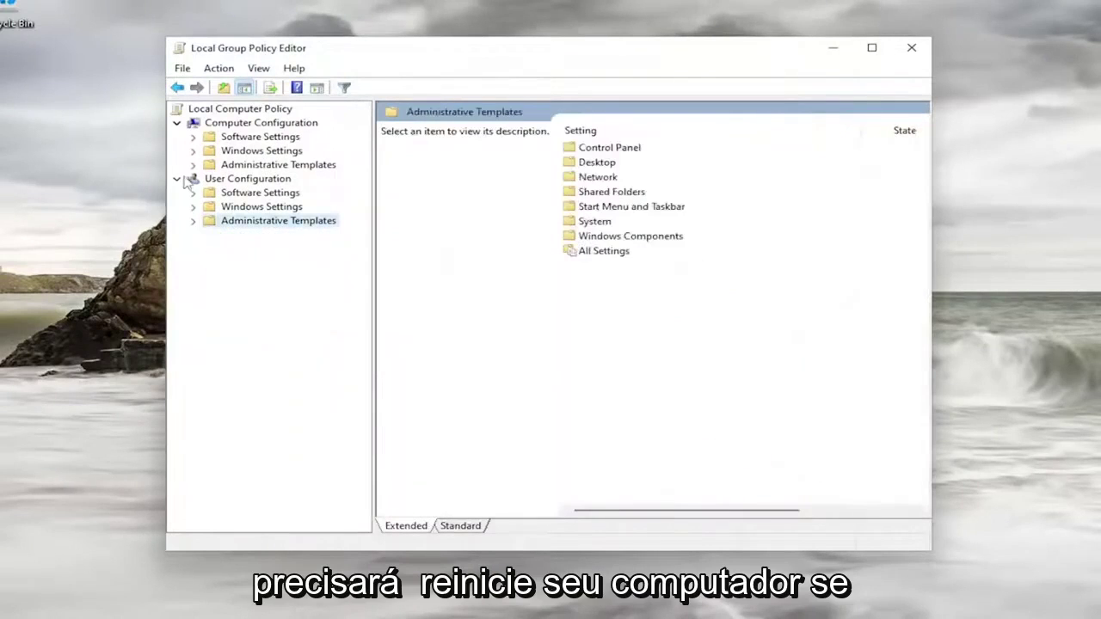
{"action": "left_click", "coordinate": [176, 178]}
{"action": "left_click", "coordinate": [176, 122]}
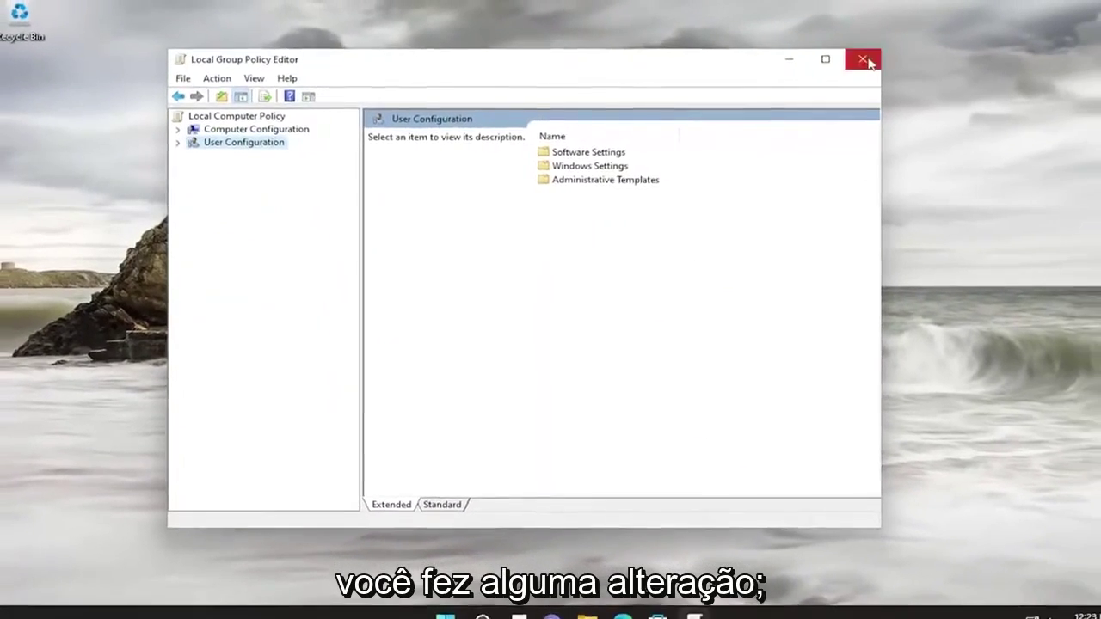
{"action": "left_click", "coordinate": [910, 48]}
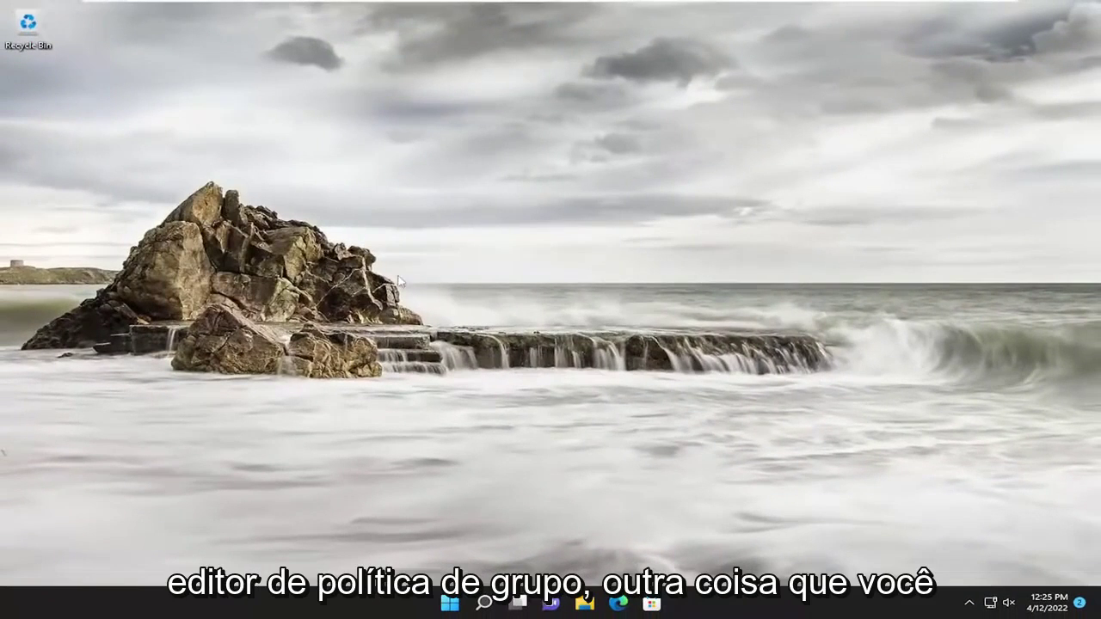
Search for regedit and run Registry Editor as administrator
{"action": "left_click", "coordinate": [478, 603]}
{"action": "type", "text": "reged"}
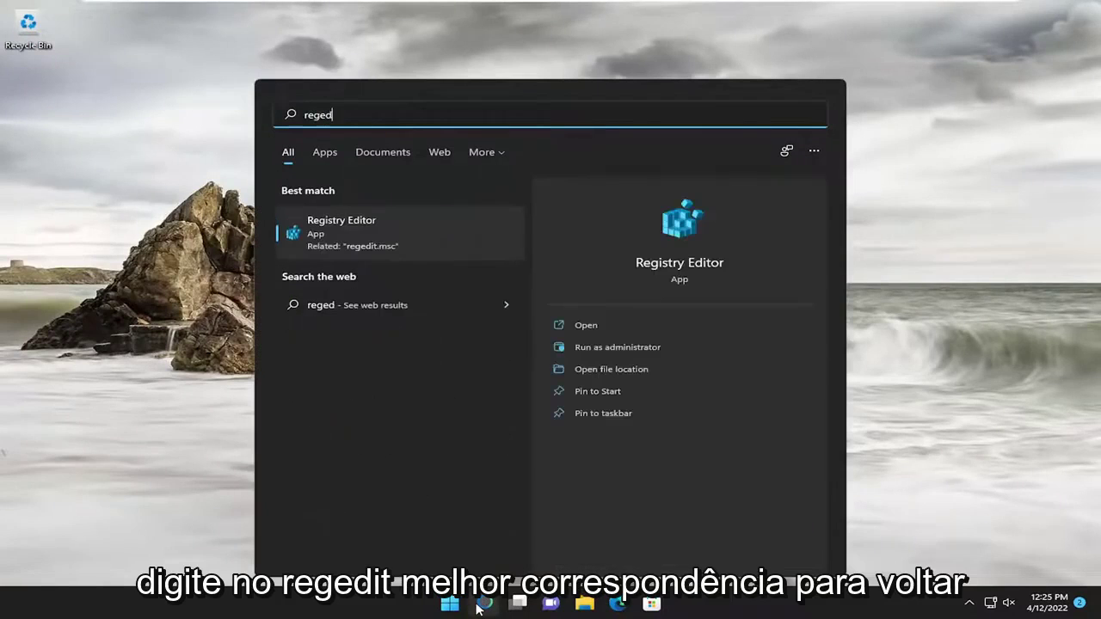
{"action": "type", "text": "it"}
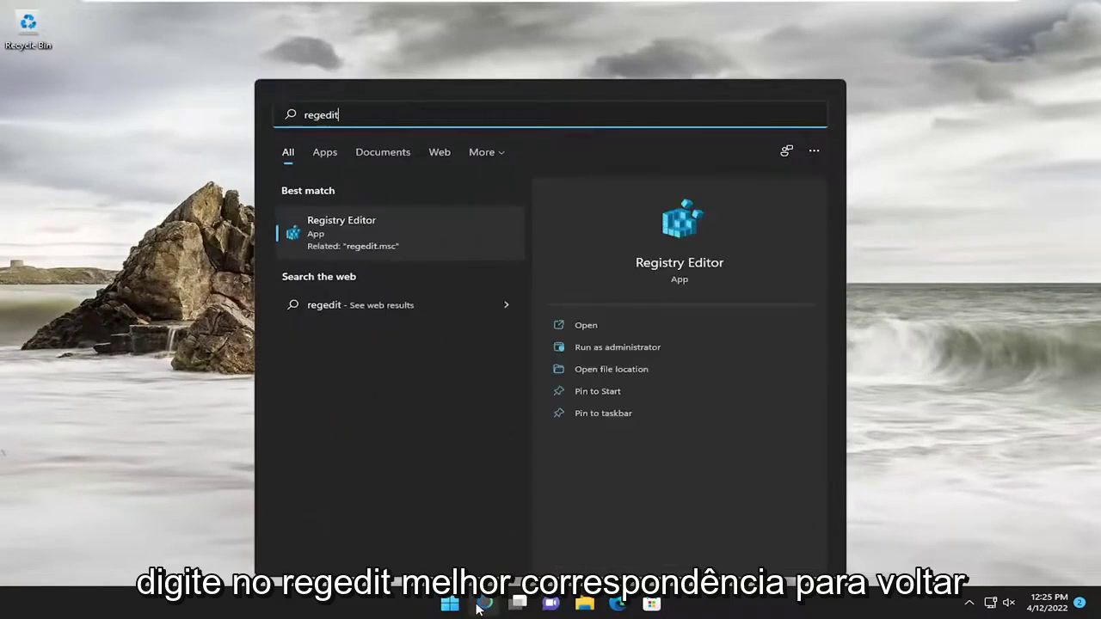
{"action": "right_click", "coordinate": [333, 232]}
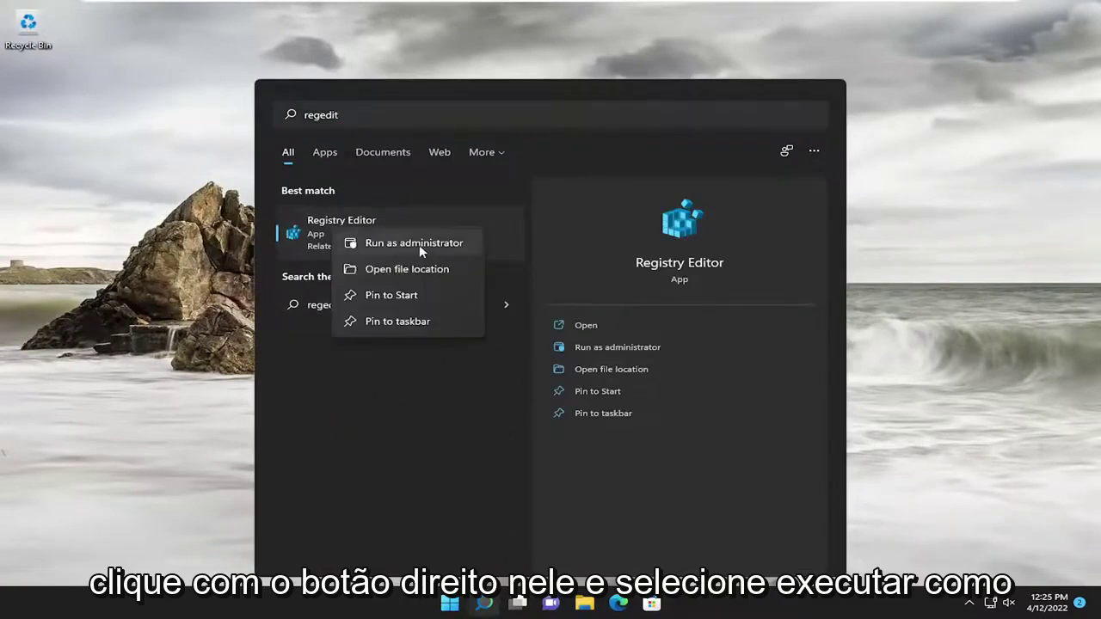
{"action": "left_click", "coordinate": [425, 243]}
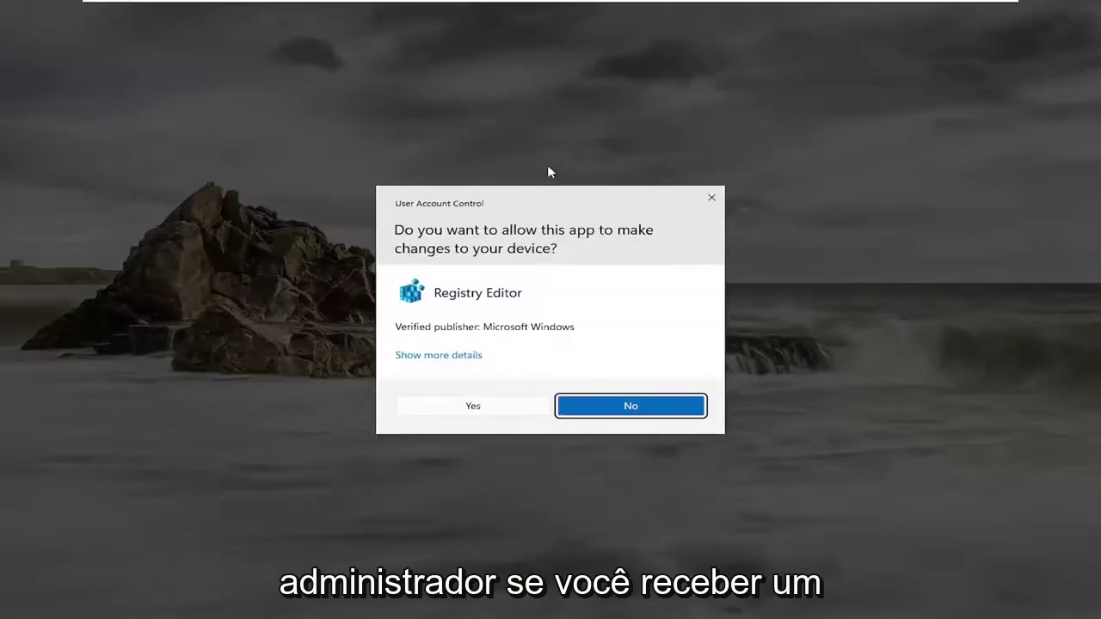
Approve the UAC prompt, then open File > Export and cancel without saving a backup
{"action": "left_click", "coordinate": [469, 408]}
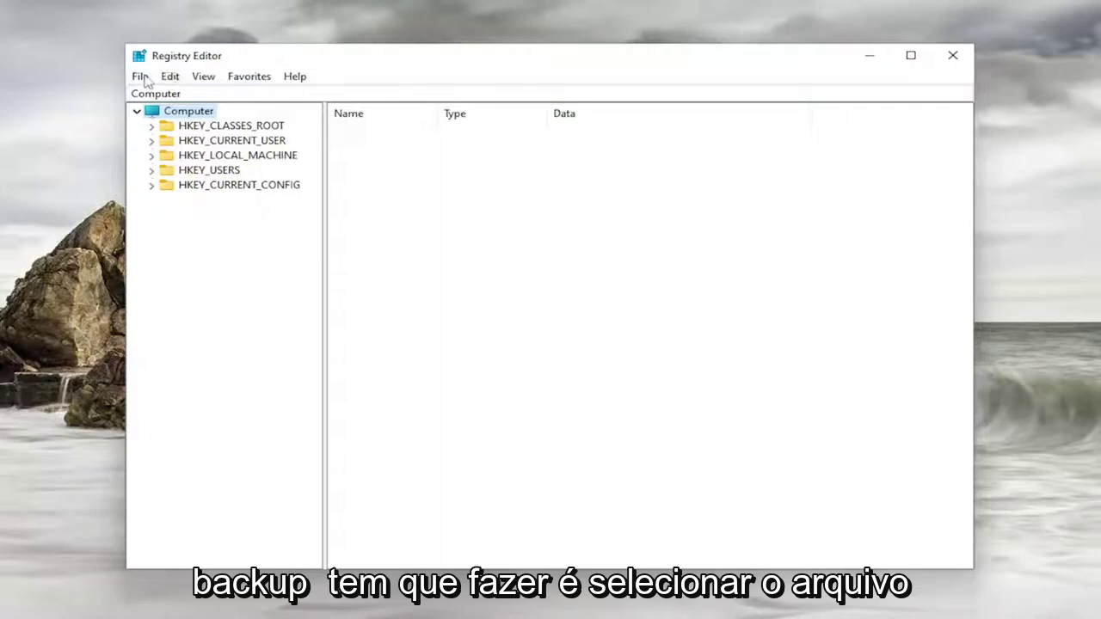
{"action": "left_click", "coordinate": [144, 77]}
{"action": "left_click", "coordinate": [178, 113]}
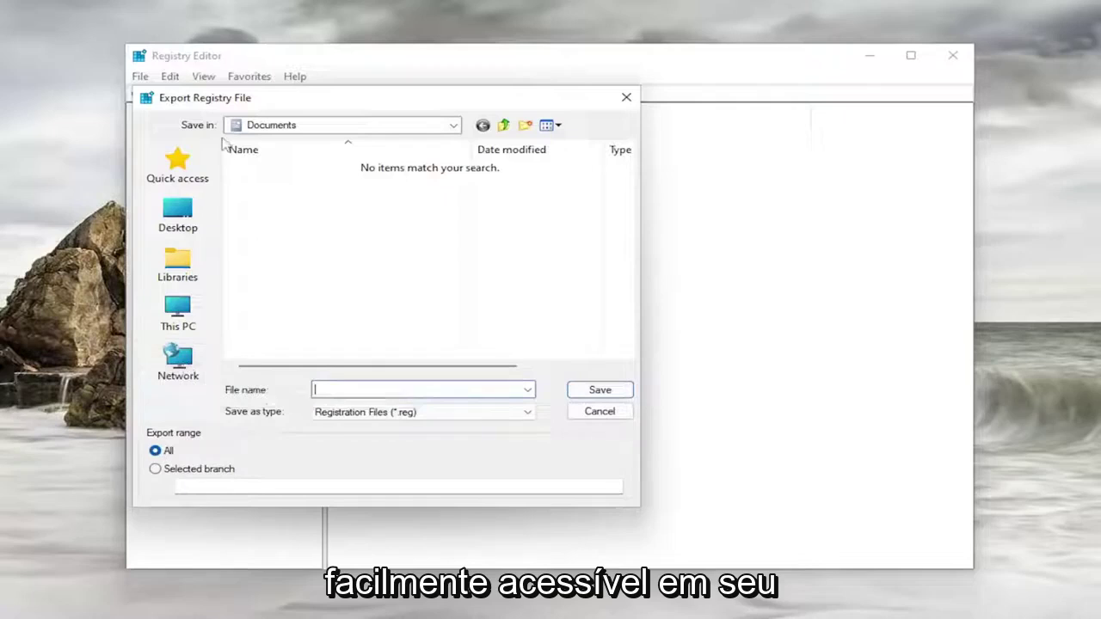
{"action": "left_click", "coordinate": [612, 413]}
Open File > Import and cancel without loading a registry file
{"action": "left_click", "coordinate": [142, 77]}
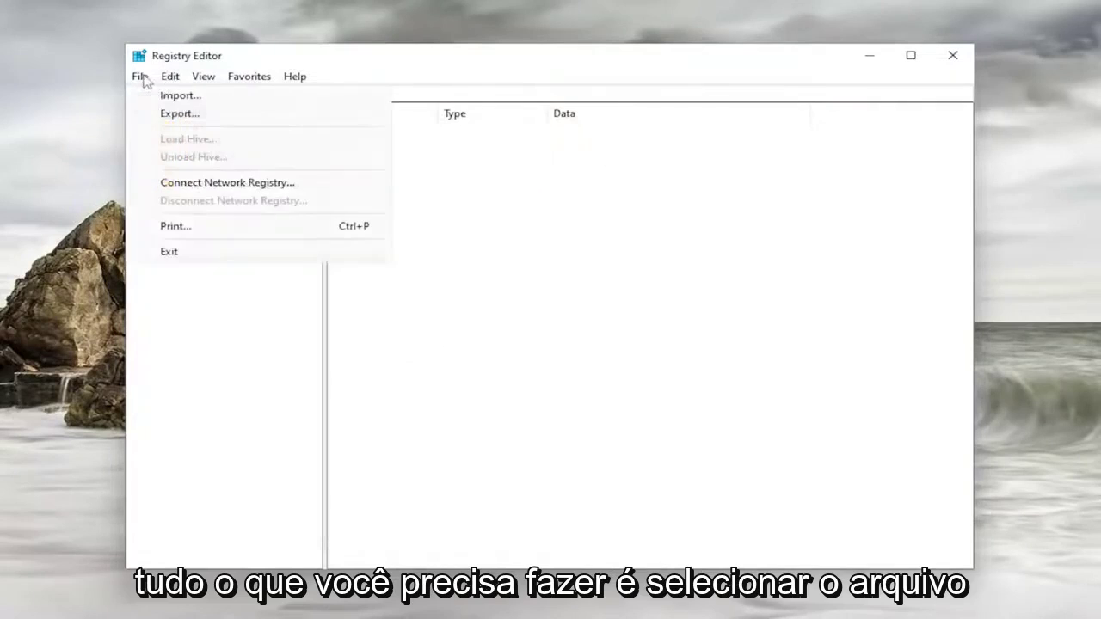
{"action": "left_click", "coordinate": [163, 96]}
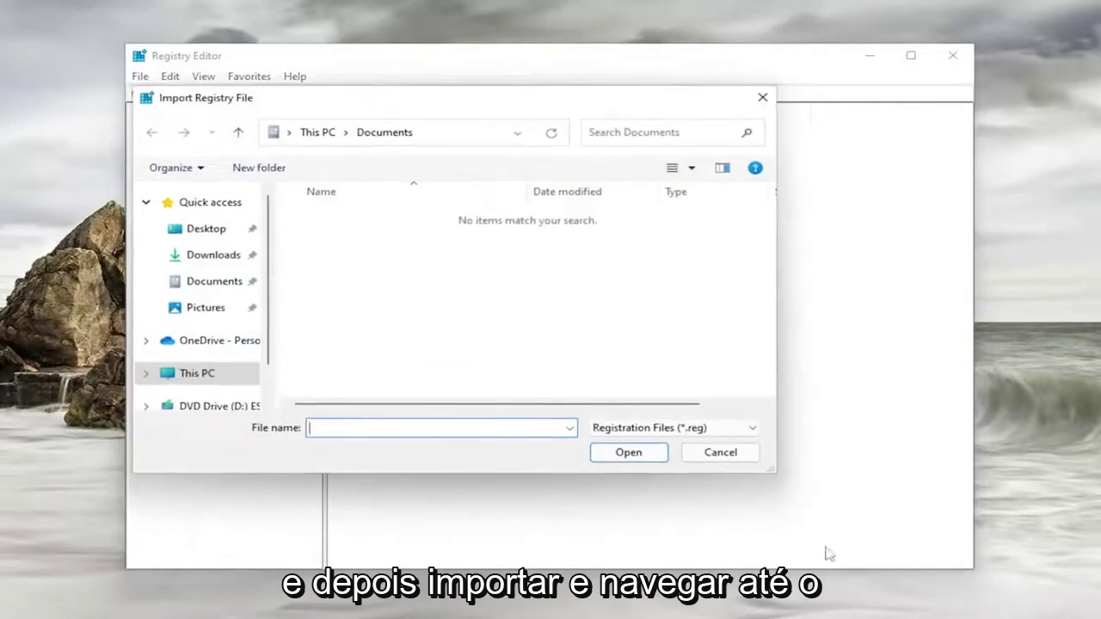
{"action": "left_click", "coordinate": [715, 453]}
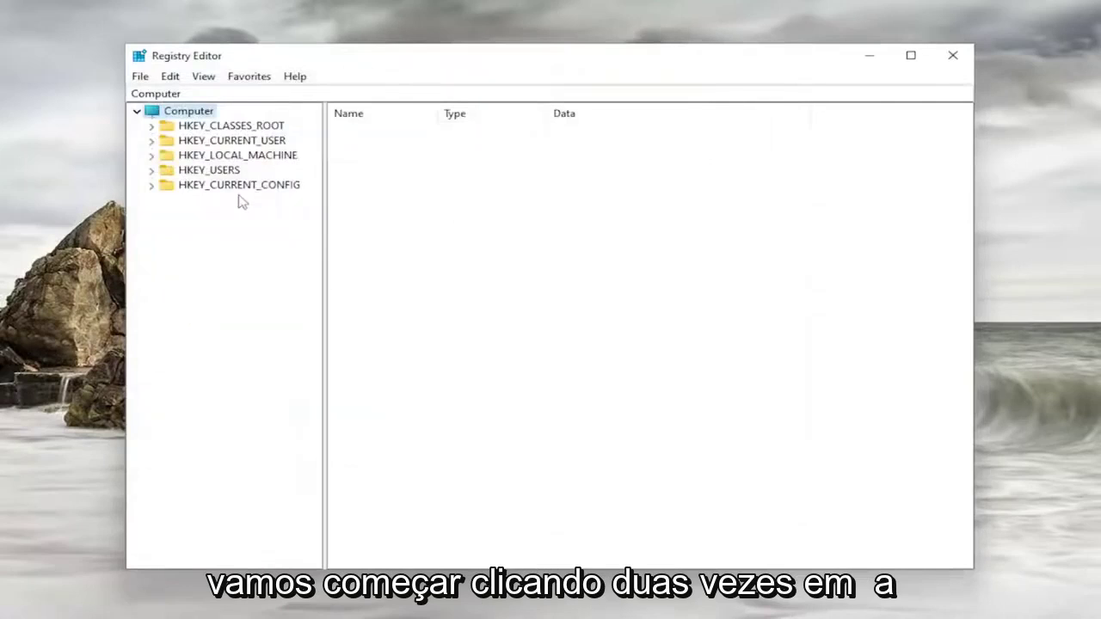
Navigate the key tree to HKEY_CURRENT_USER\Software\Microsoft\Windows\CurrentVersion\Policies
{"action": "double_click", "coordinate": [249, 143]}
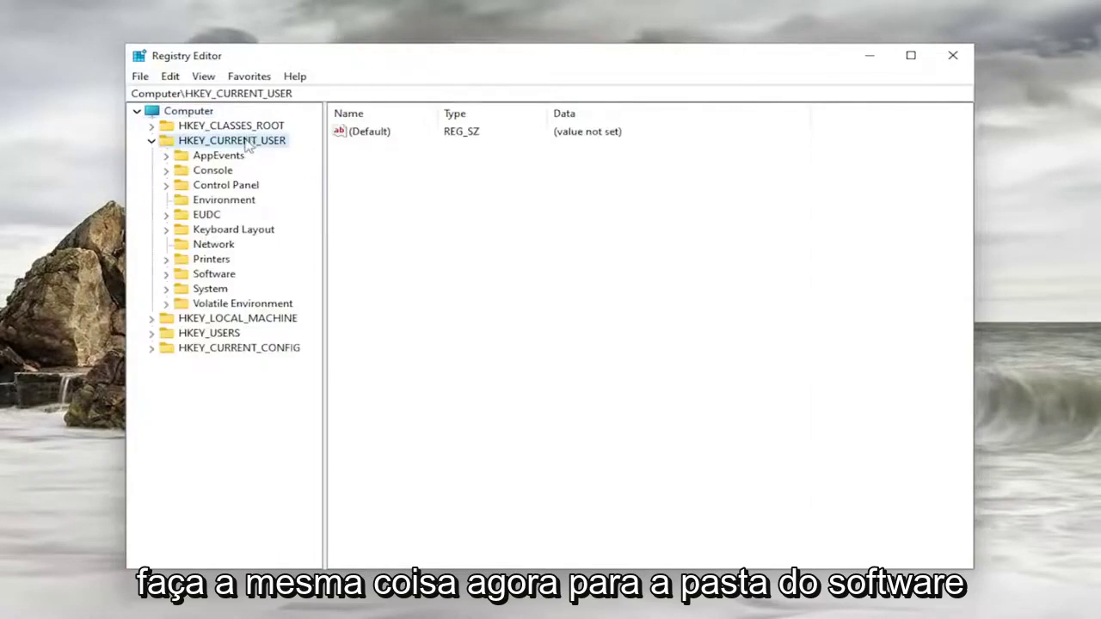
{"action": "double_click", "coordinate": [191, 275]}
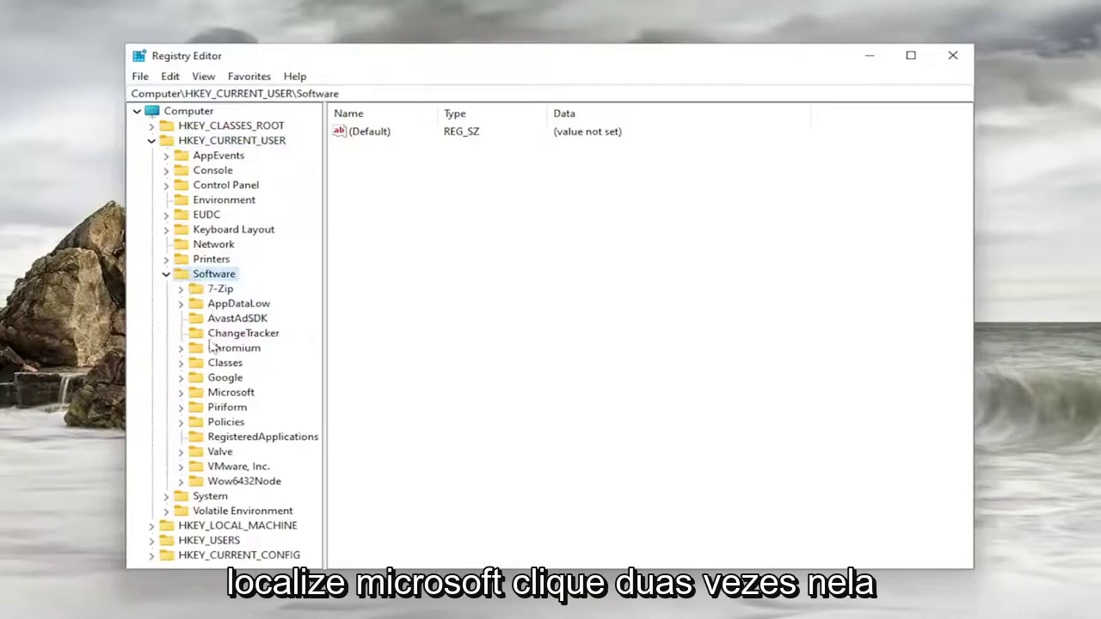
{"action": "double_click", "coordinate": [219, 393]}
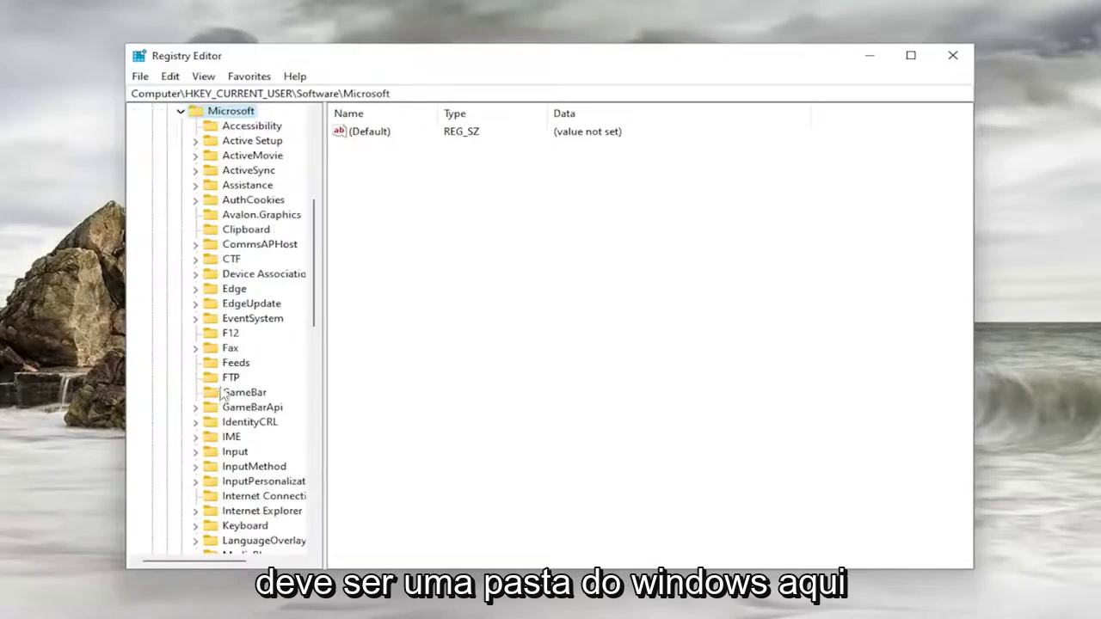
{"action": "scroll", "coordinate": [243, 495], "scroll_direction": "down", "scroll_amount": 2}
{"action": "scroll", "coordinate": [231, 481], "scroll_direction": "down", "scroll_amount": 11}
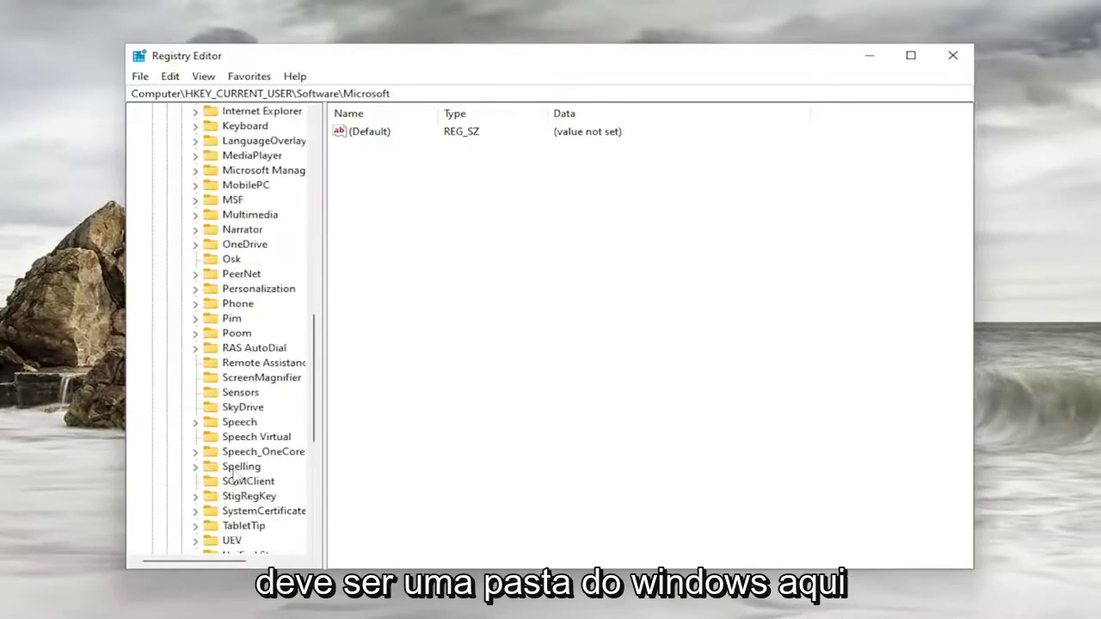
{"action": "double_click", "coordinate": [244, 452]}
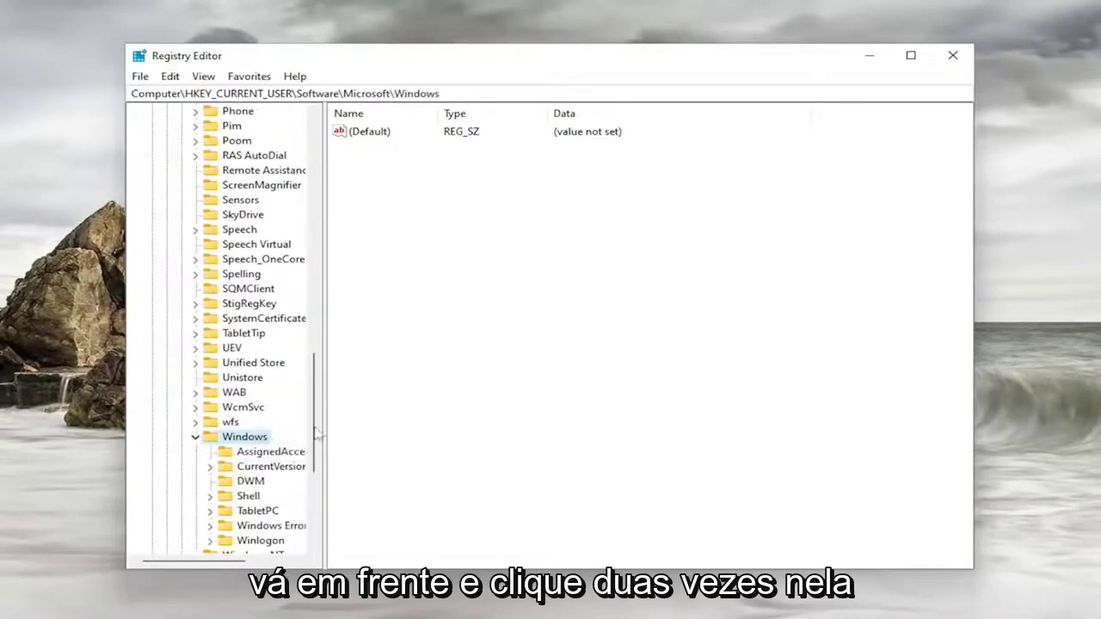
{"action": "left_click_drag", "start_coordinate": [321, 416], "coordinate": [385, 412]}
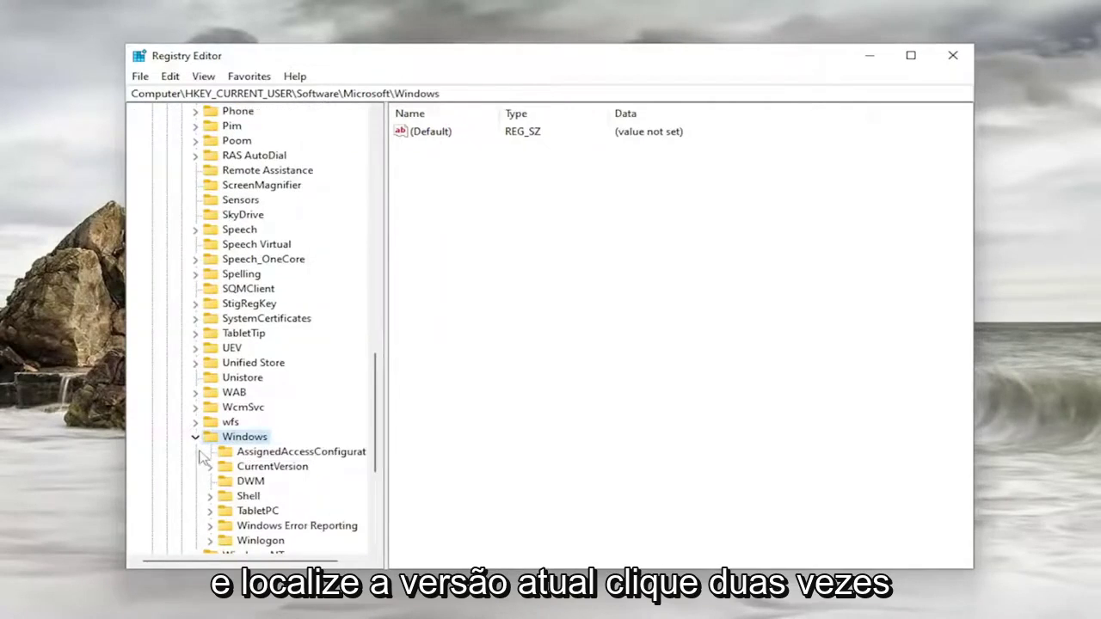
{"action": "scroll", "coordinate": [185, 465], "scroll_direction": "down", "scroll_amount": 1}
{"action": "double_click", "coordinate": [259, 421]}
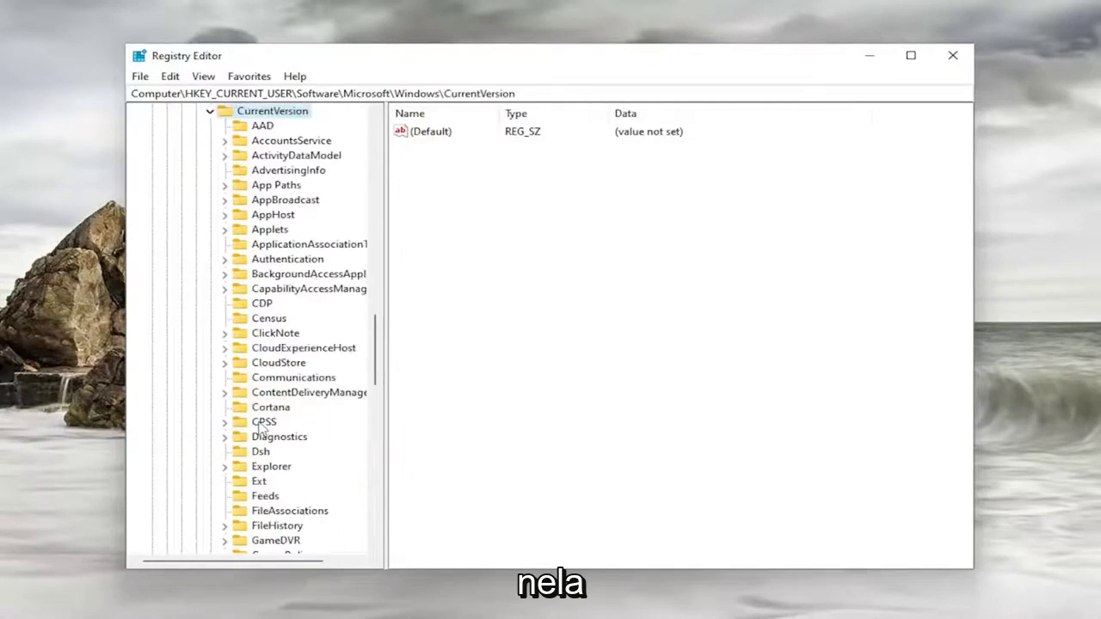
{"action": "scroll", "coordinate": [262, 430], "scroll_direction": "down", "scroll_amount": 6}
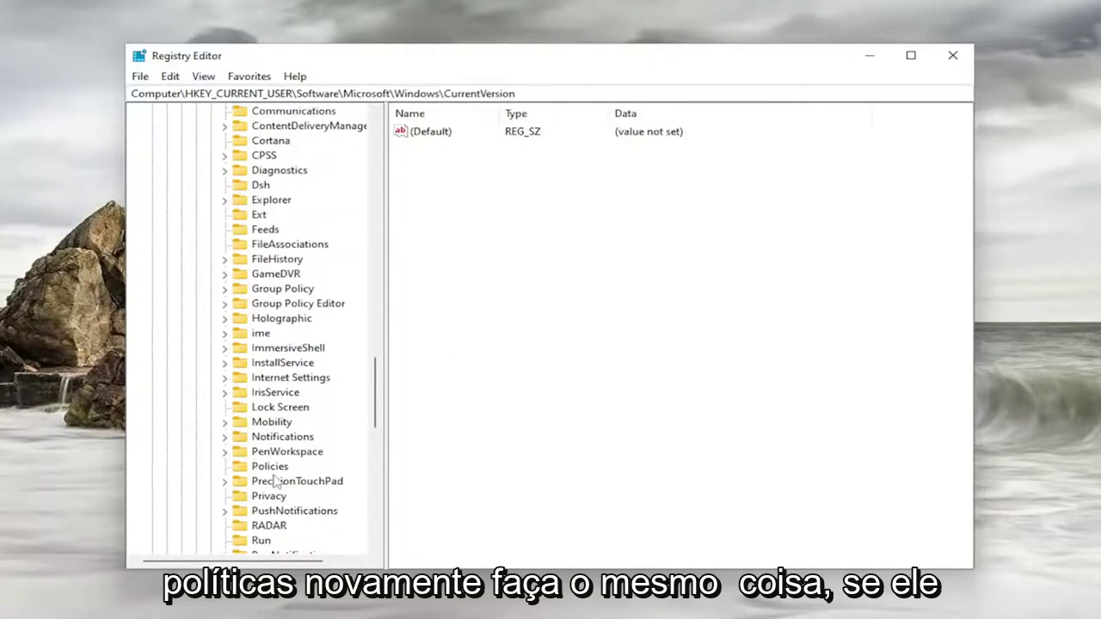
{"action": "left_click", "coordinate": [263, 467]}
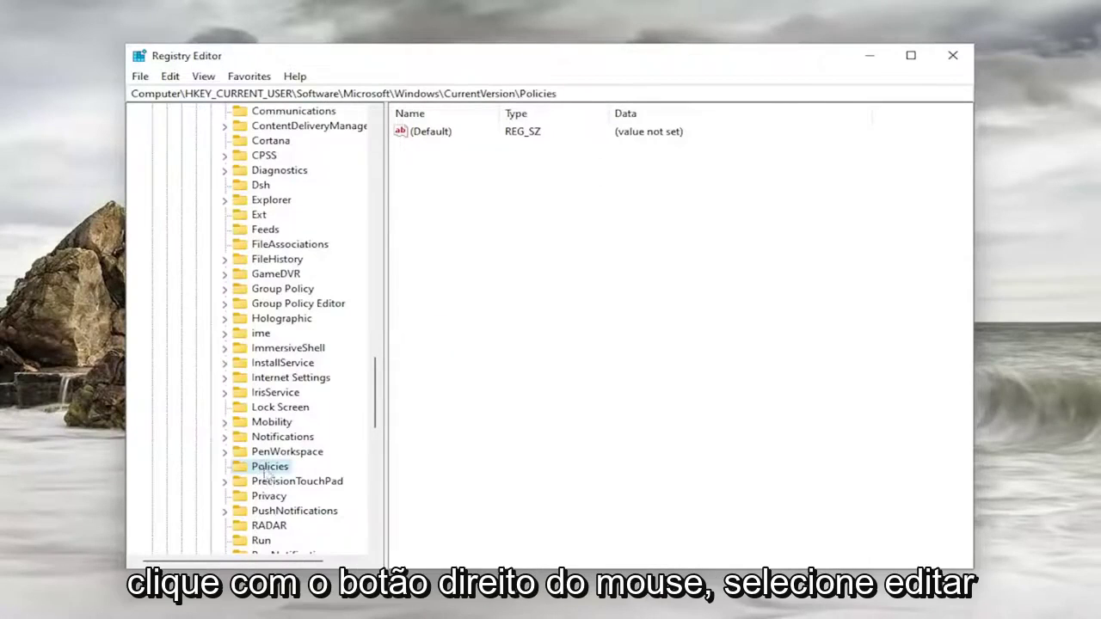
Add a new key under Policies and name it 'Explorer'
{"action": "mouse_move", "coordinate": [326, 496]}
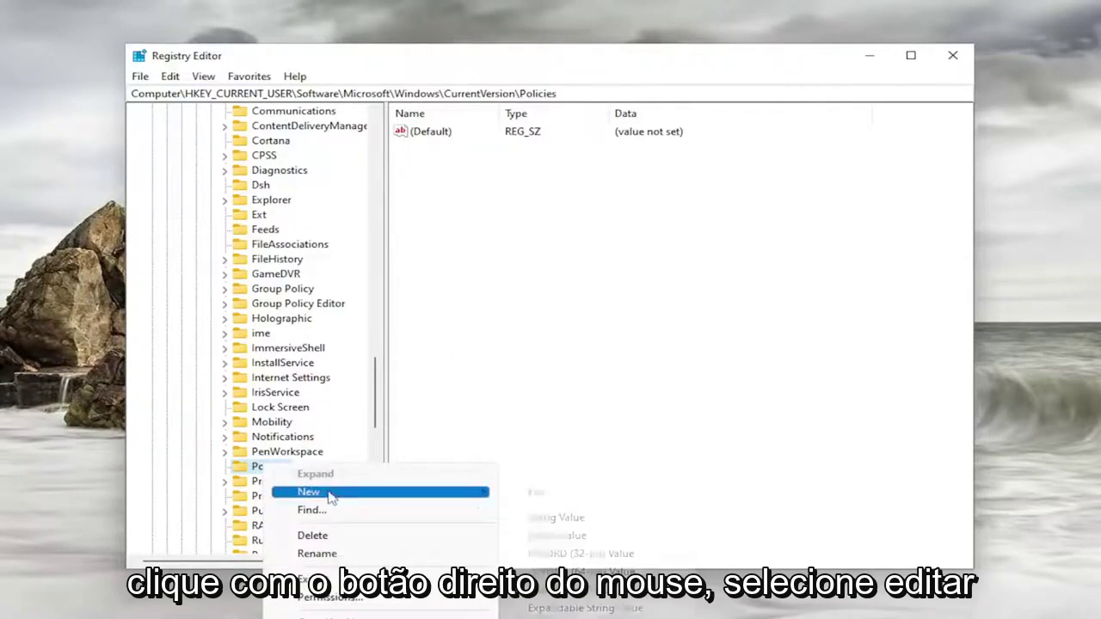
{"action": "left_click", "coordinate": [533, 492]}
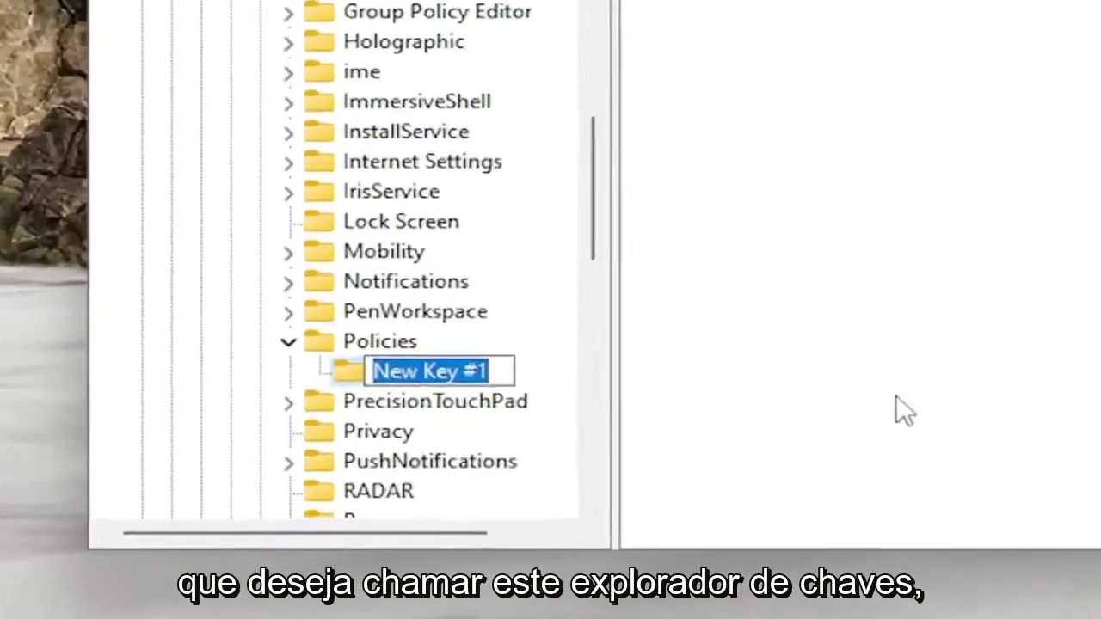
{"action": "type", "text": "E"}
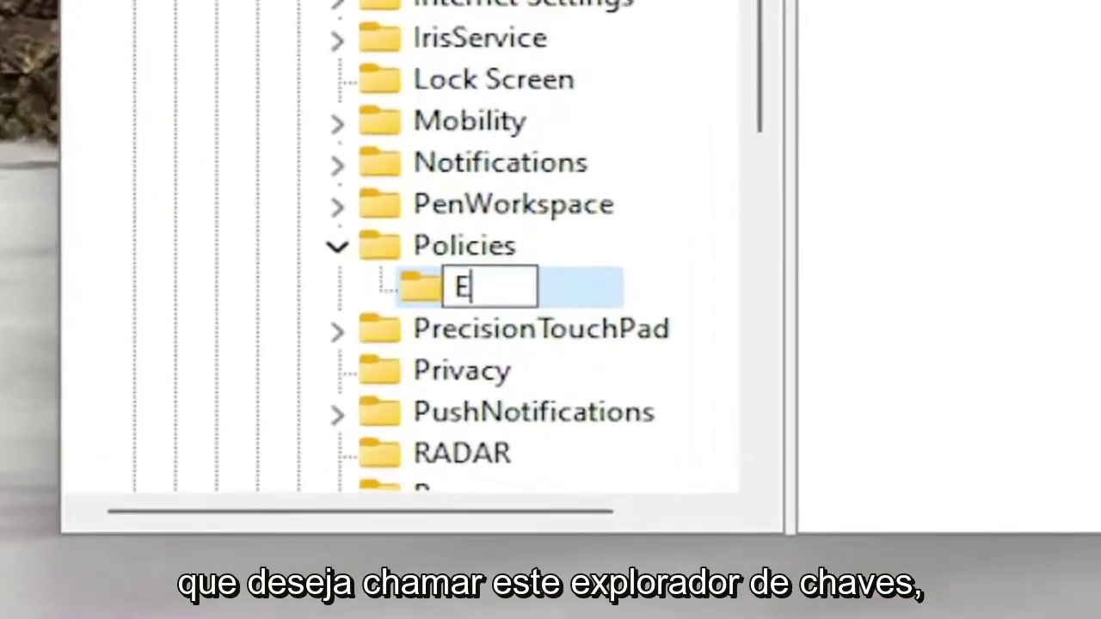
{"action": "type", "text": "xplorer"}
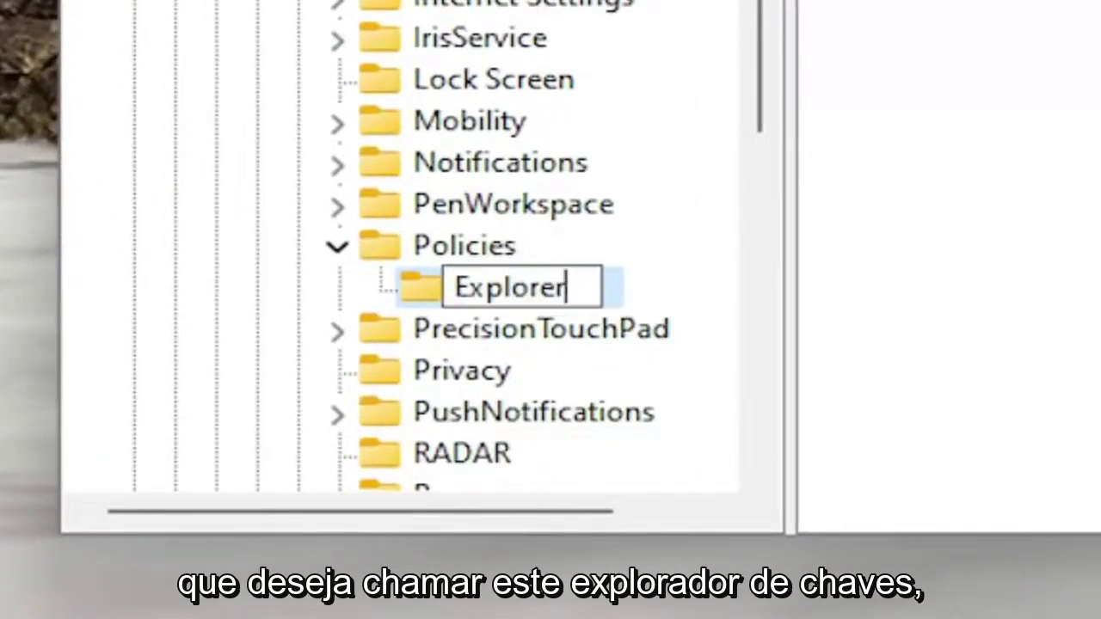
{"action": "key", "text": "Return"}
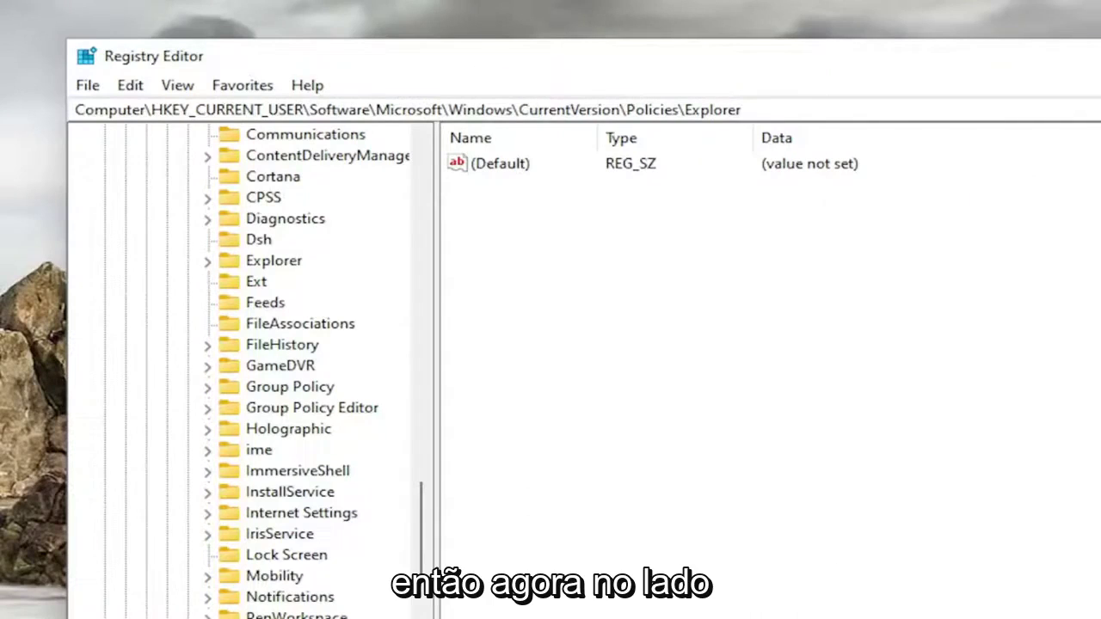
Create a DWORD (32-bit) value named NoViewContextMenu in Explorer, widening the Name column
{"action": "right_click", "coordinate": [564, 260]}
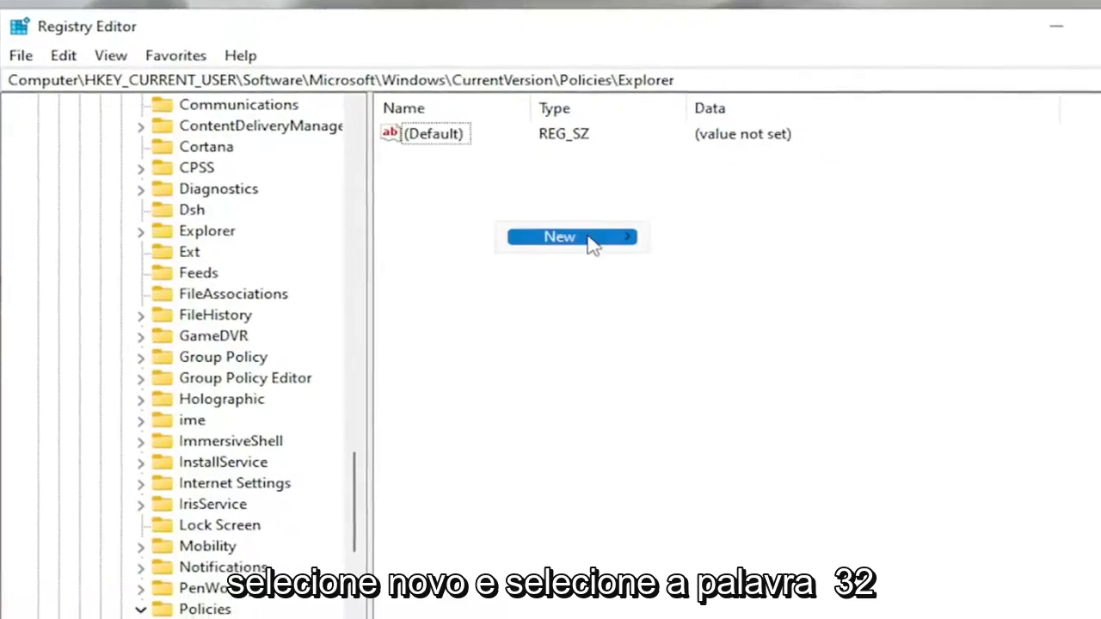
{"action": "mouse_move", "coordinate": [671, 263]}
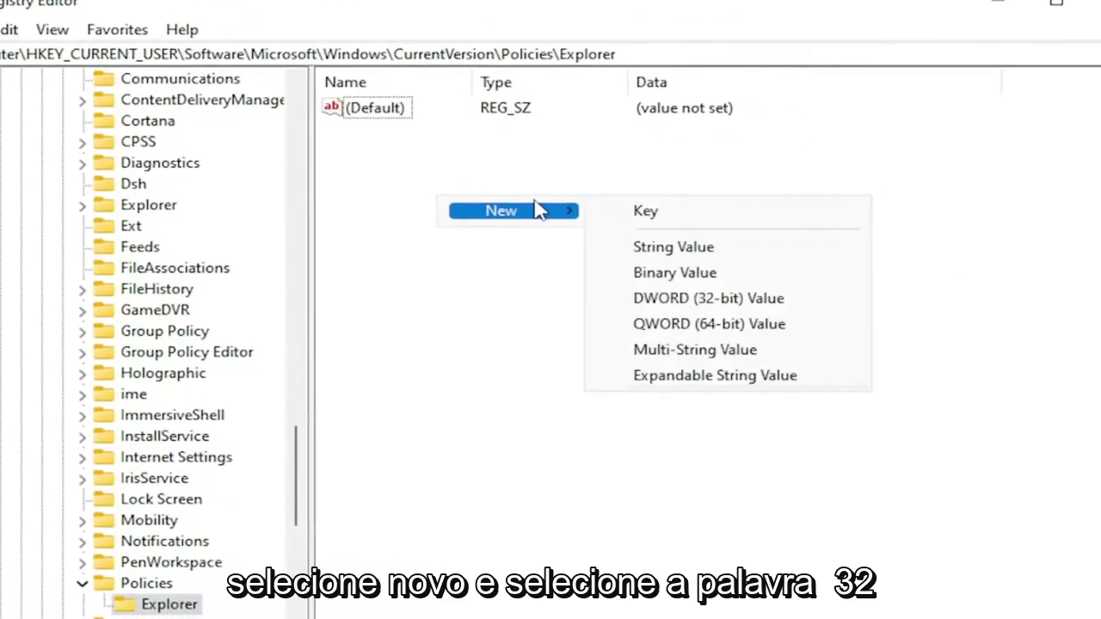
{"action": "left_click", "coordinate": [688, 301]}
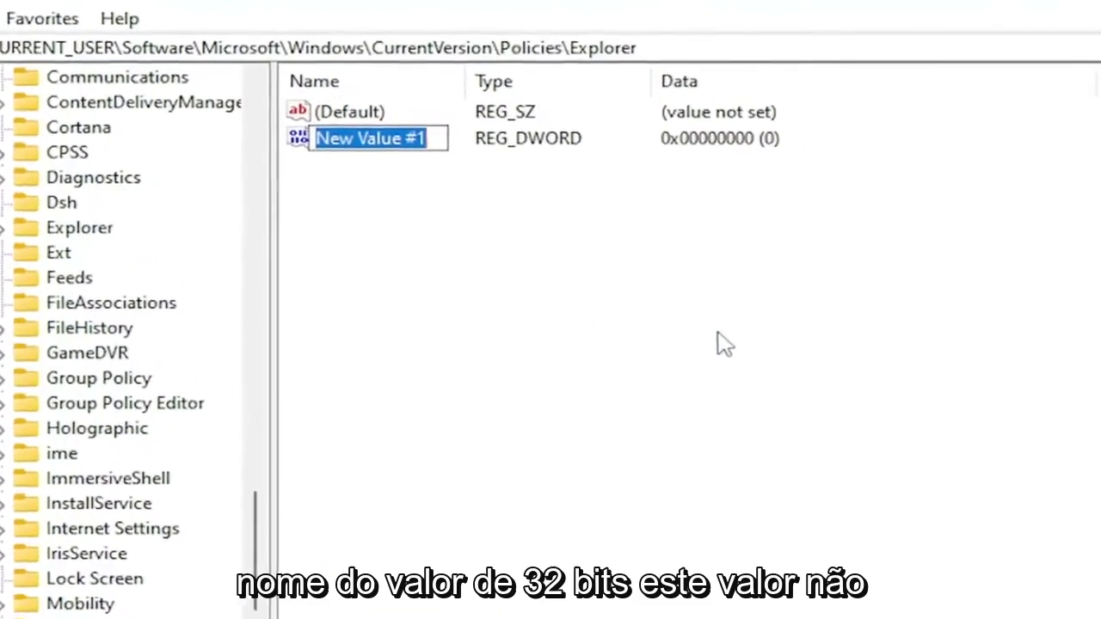
{"action": "type", "text": "No"}
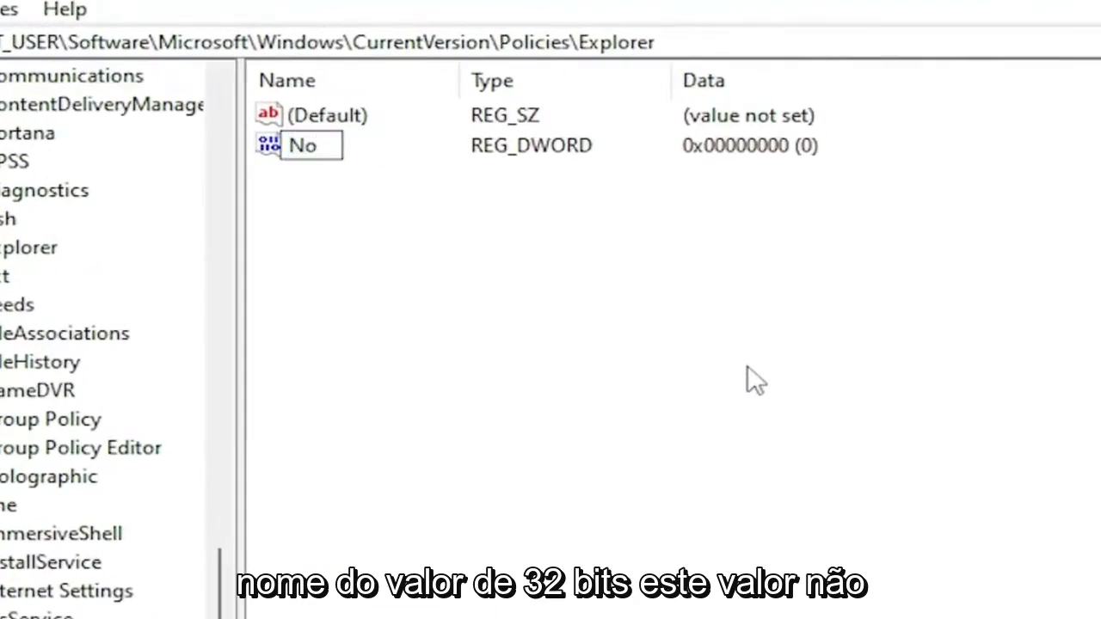
{"action": "type", "text": "ViewCo"}
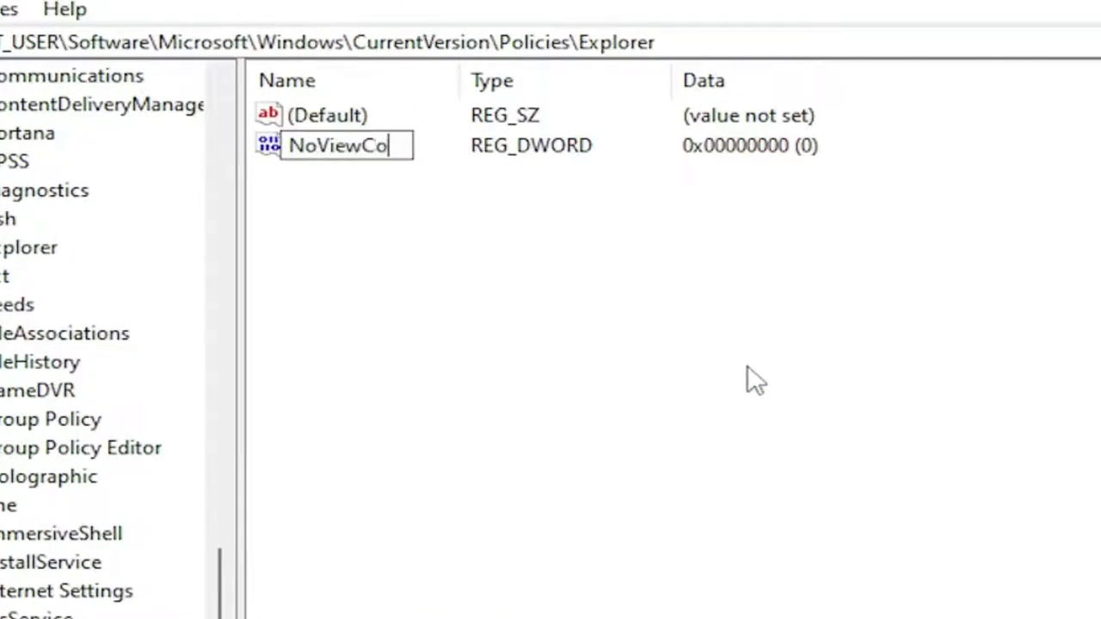
{"action": "type", "text": "ntextMenu"}
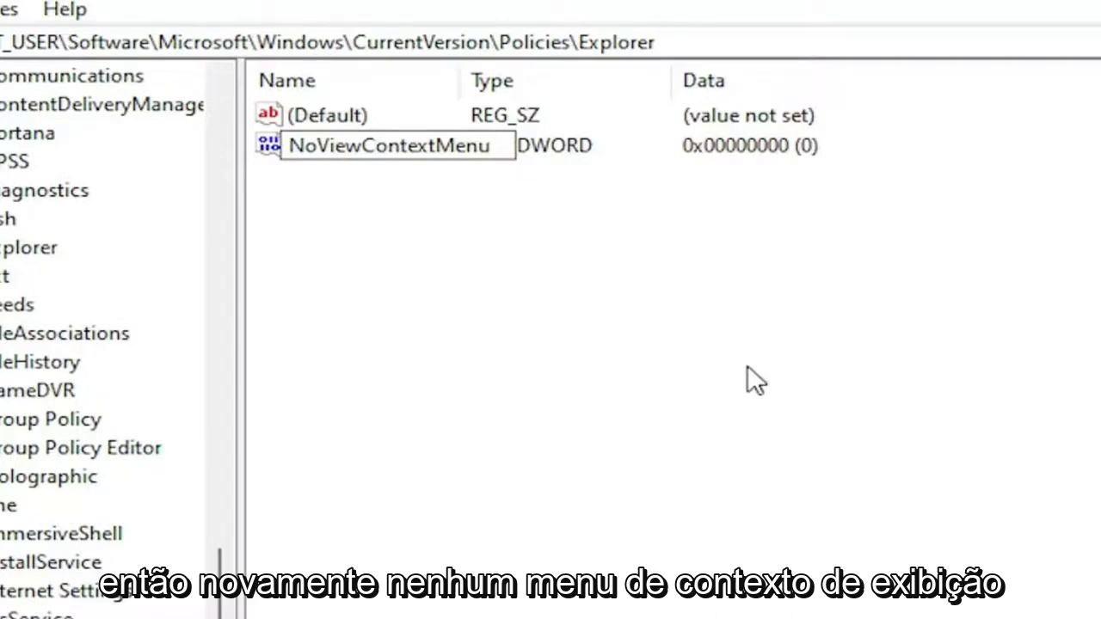
{"action": "key", "text": "Return"}
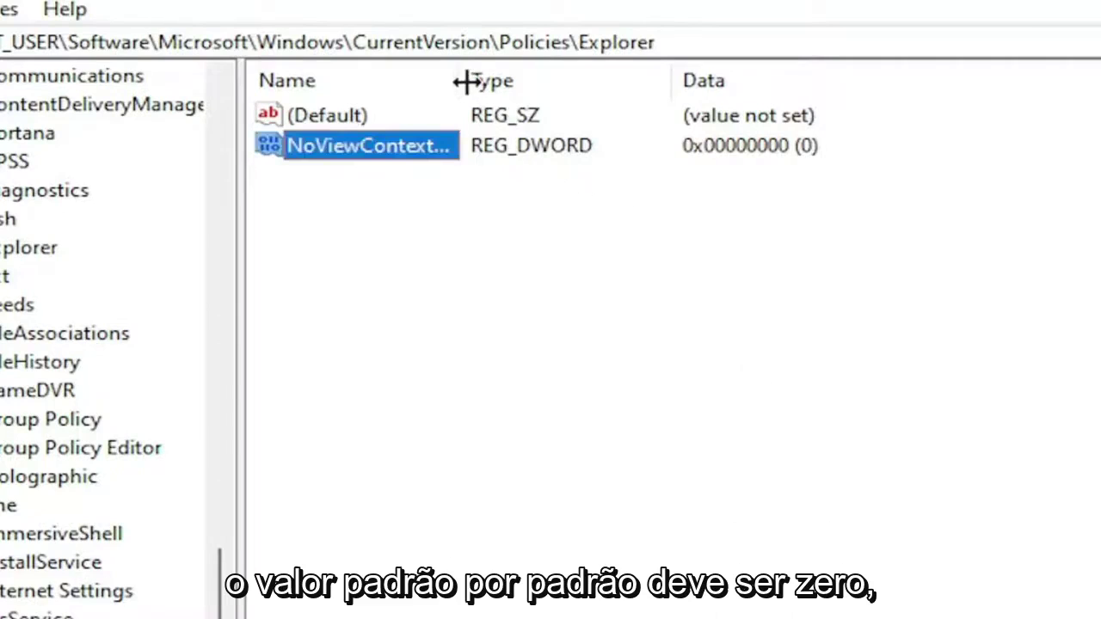
{"action": "double_click", "coordinate": [462, 82]}
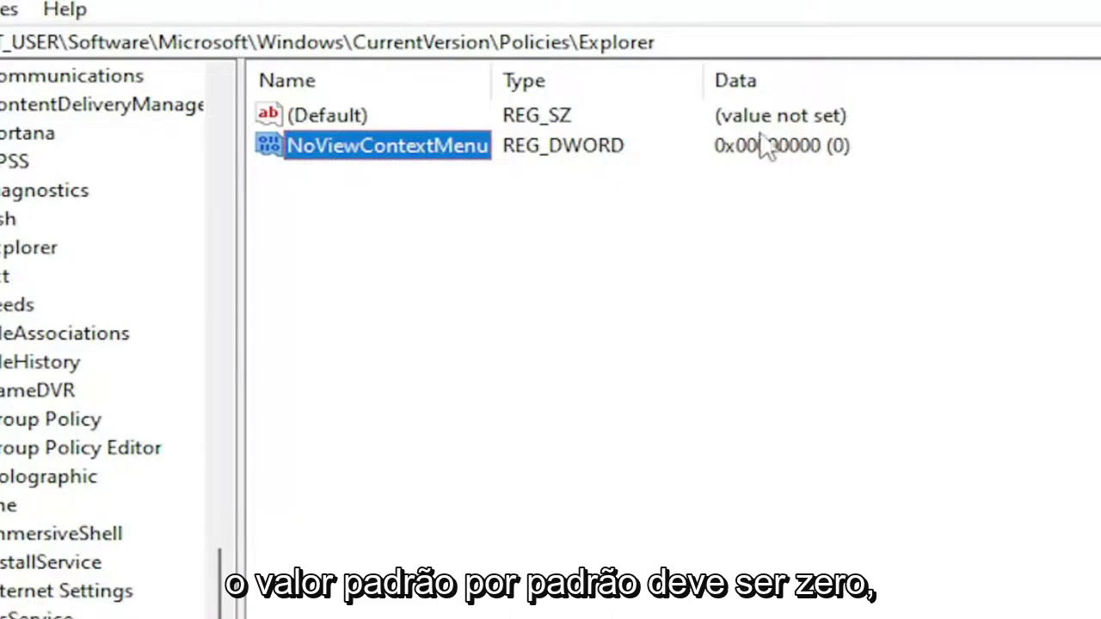
Confirm NoViewContextMenu's value data is 0 in hexadecimal, then reopen it to verify it again
{"action": "double_click", "coordinate": [383, 148]}
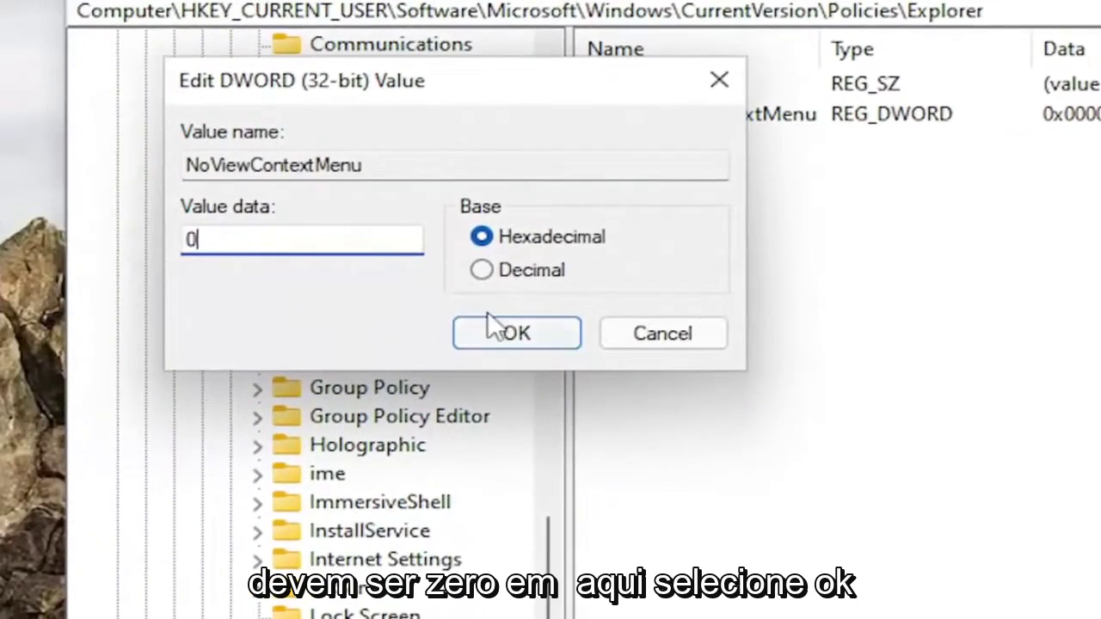
{"action": "left_click", "coordinate": [499, 335]}
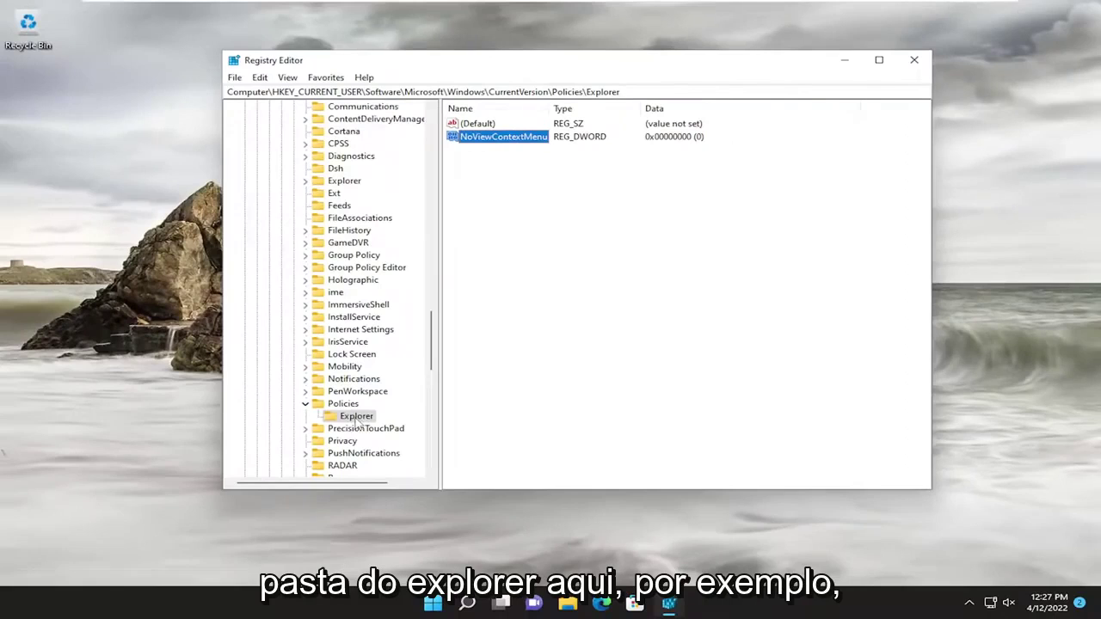
{"action": "double_click", "coordinate": [497, 138]}
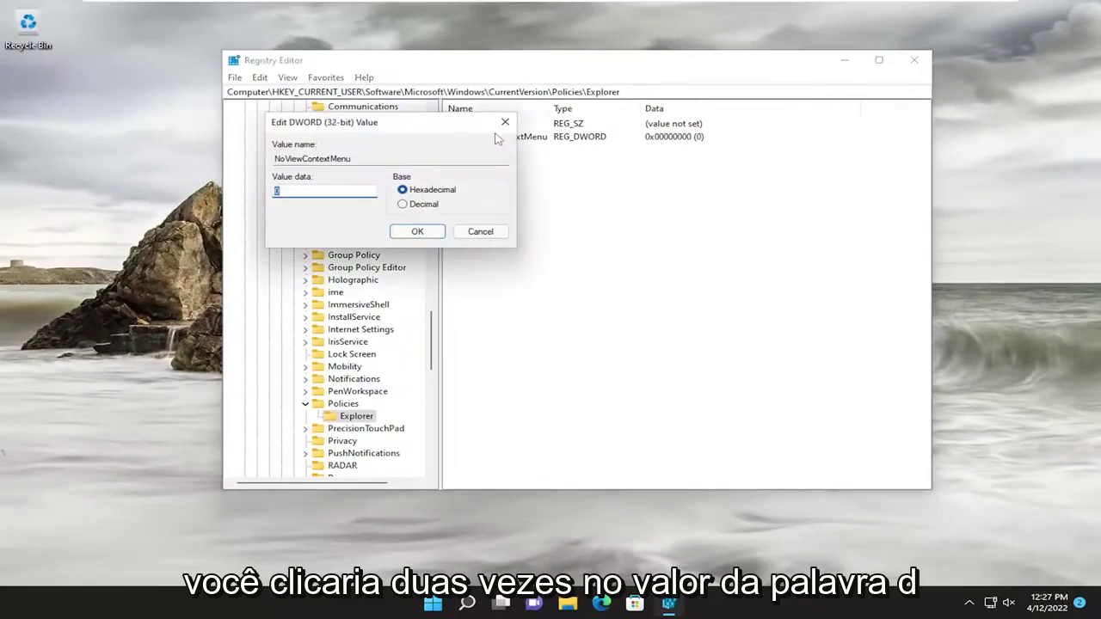
{"action": "left_click", "coordinate": [407, 237]}
Collapse the Policies, CurrentVersion and Windows keys in the registry tree
{"action": "left_click", "coordinate": [305, 404]}
{"action": "scroll", "coordinate": [387, 293], "scroll_direction": "up", "scroll_amount": 15}
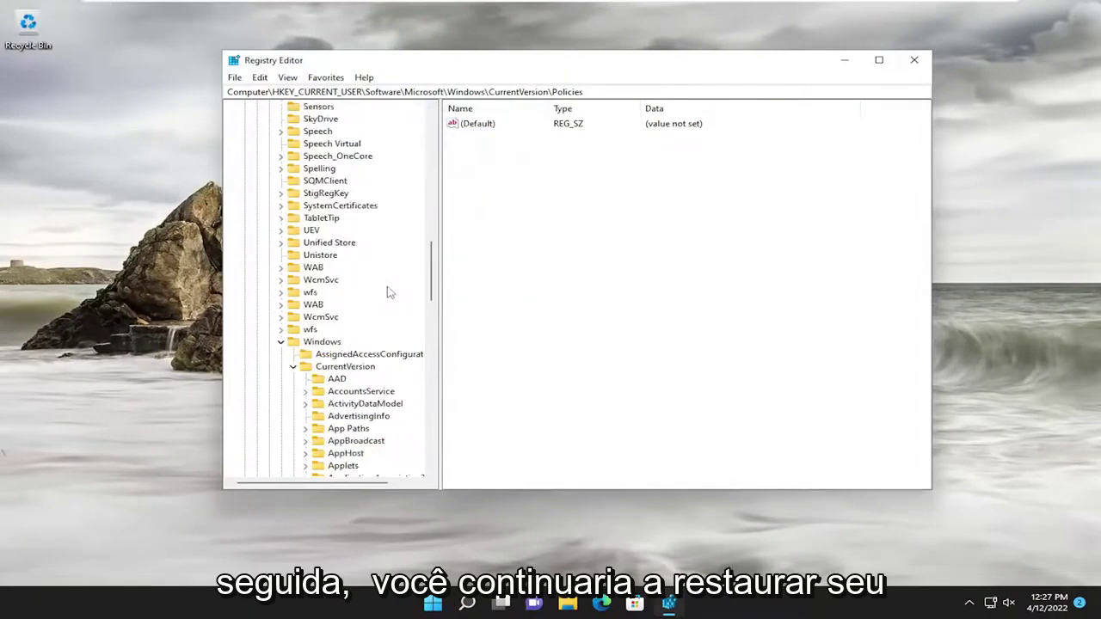
{"action": "scroll", "coordinate": [387, 292], "scroll_direction": "up", "scroll_amount": 2}
{"action": "left_click", "coordinate": [293, 403]}
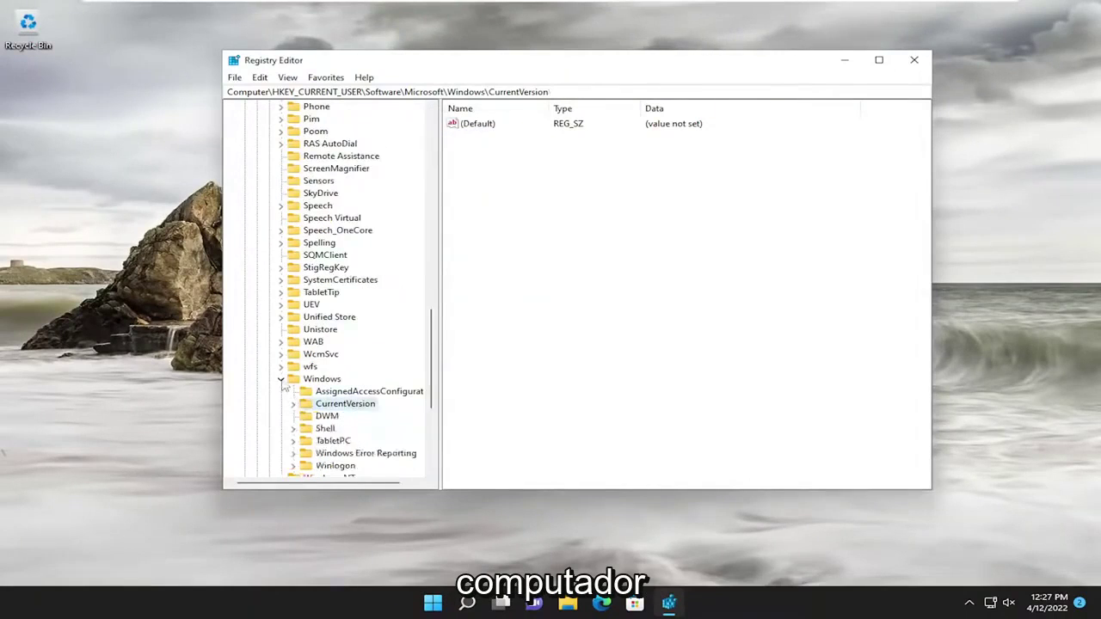
{"action": "left_click", "coordinate": [281, 379]}
Collapse Microsoft, Software and HKEY_CURRENT_USER, close Registry Editor, and bring up the Start power-user menu
{"action": "scroll", "coordinate": [275, 327], "scroll_direction": "up", "scroll_amount": 20}
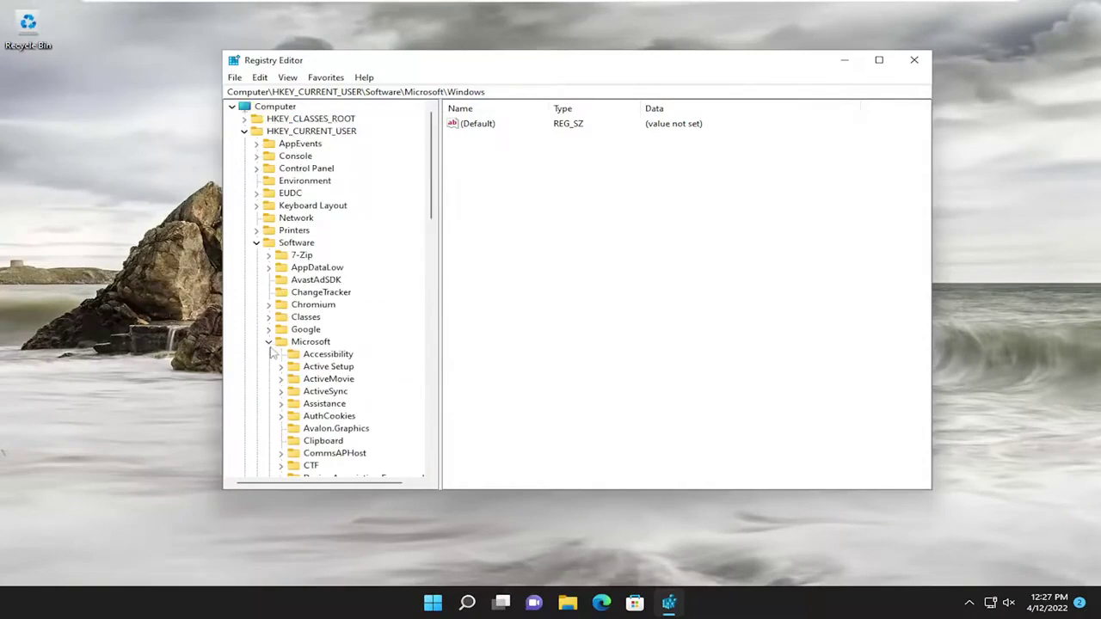
{"action": "left_click", "coordinate": [268, 342]}
{"action": "left_click", "coordinate": [256, 243]}
{"action": "left_click", "coordinate": [244, 130]}
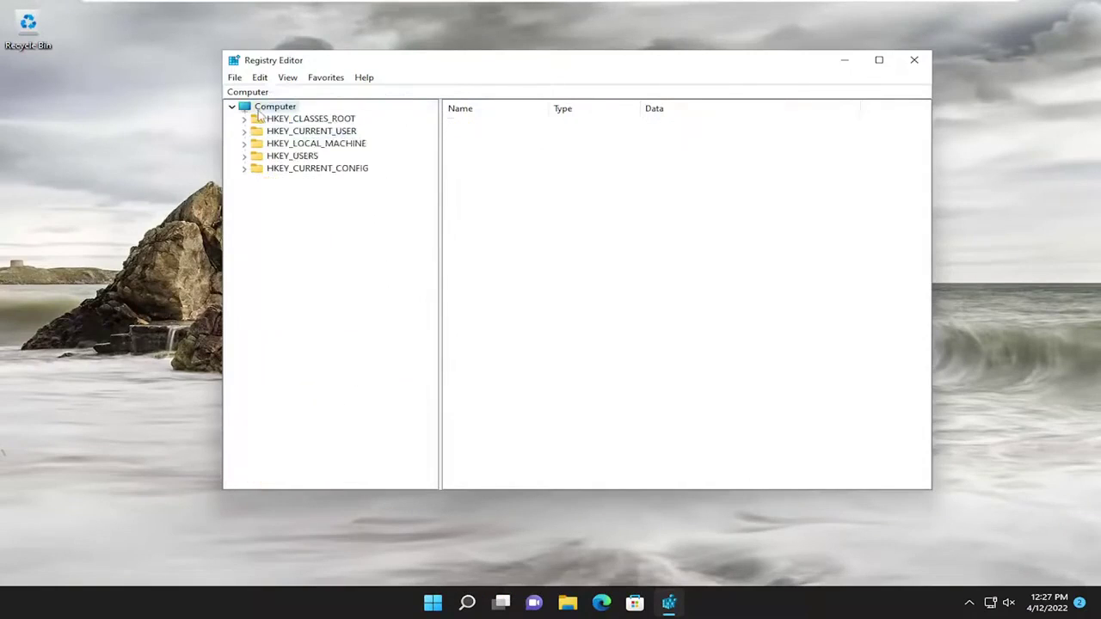
{"action": "left_click", "coordinate": [913, 59]}
{"action": "right_click", "coordinate": [449, 605]}
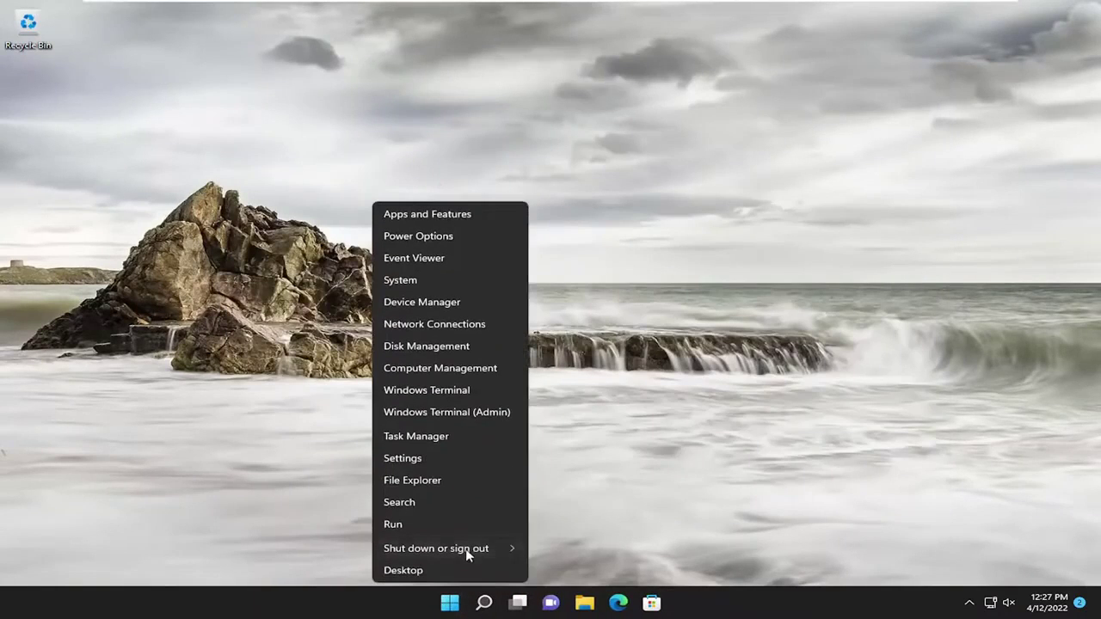